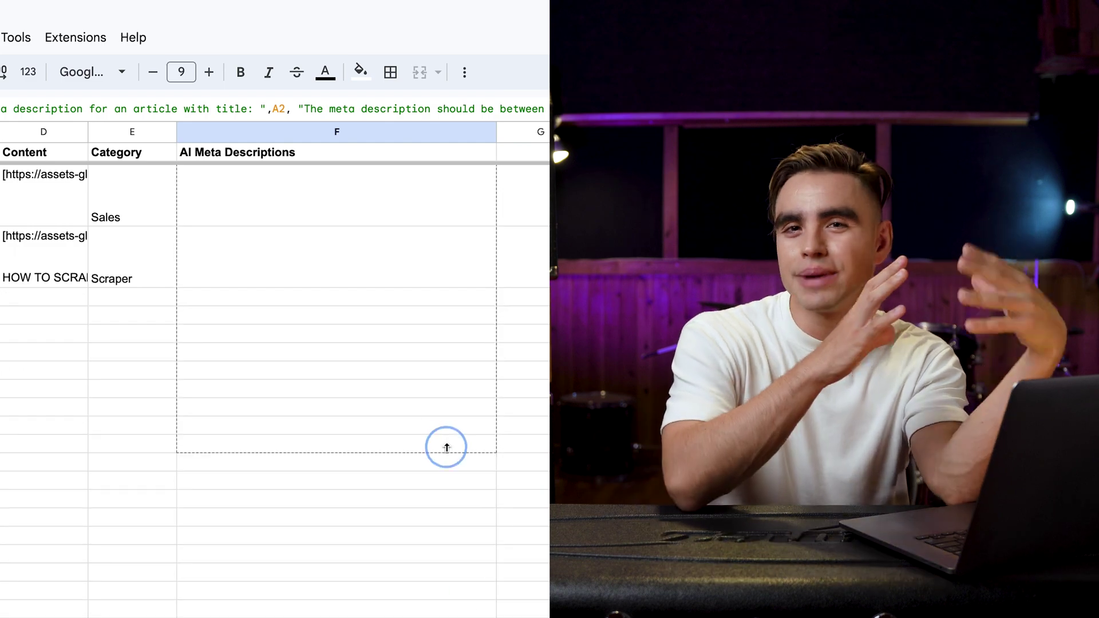
Step: Paste the GPT meta description formula down F3:F, then fill the rewrite formula down D2:D20
{"action": "left_click", "coordinate": [375, 262]}
{"action": "key", "text": "ctrl+v"}
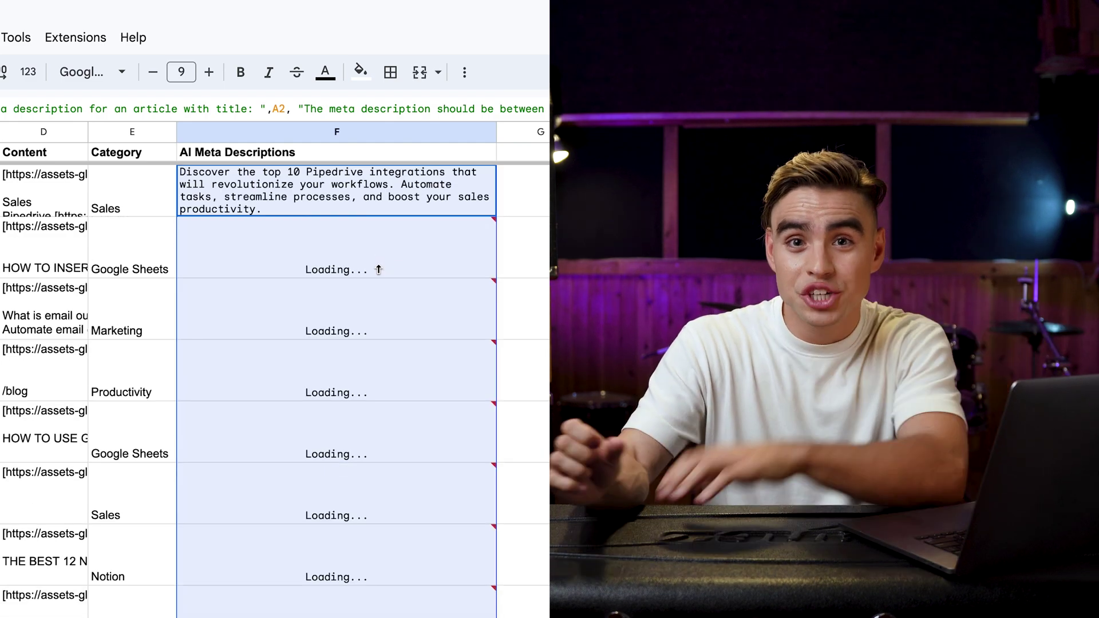
{"action": "left_click", "coordinate": [356, 275]}
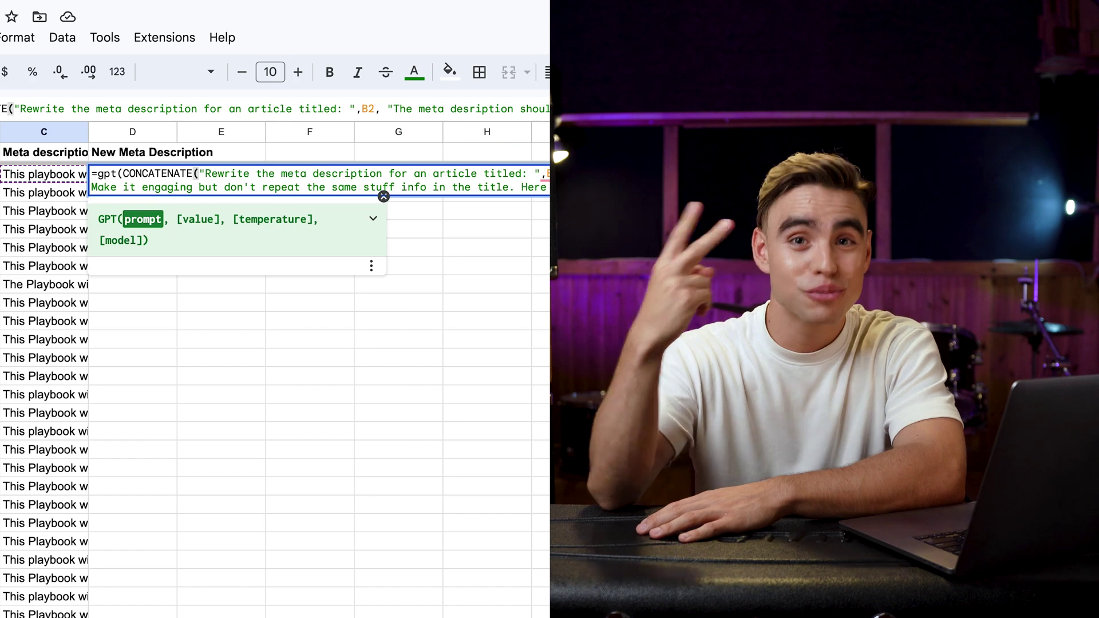
{"action": "key", "text": "Return"}
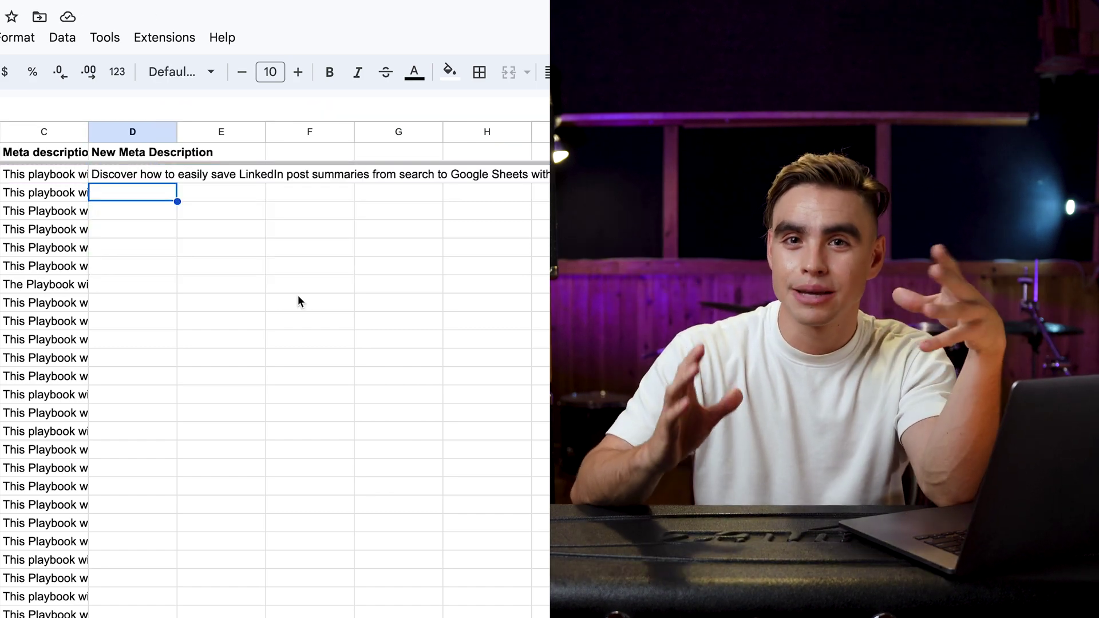
{"action": "key", "text": "ctrl+Return"}
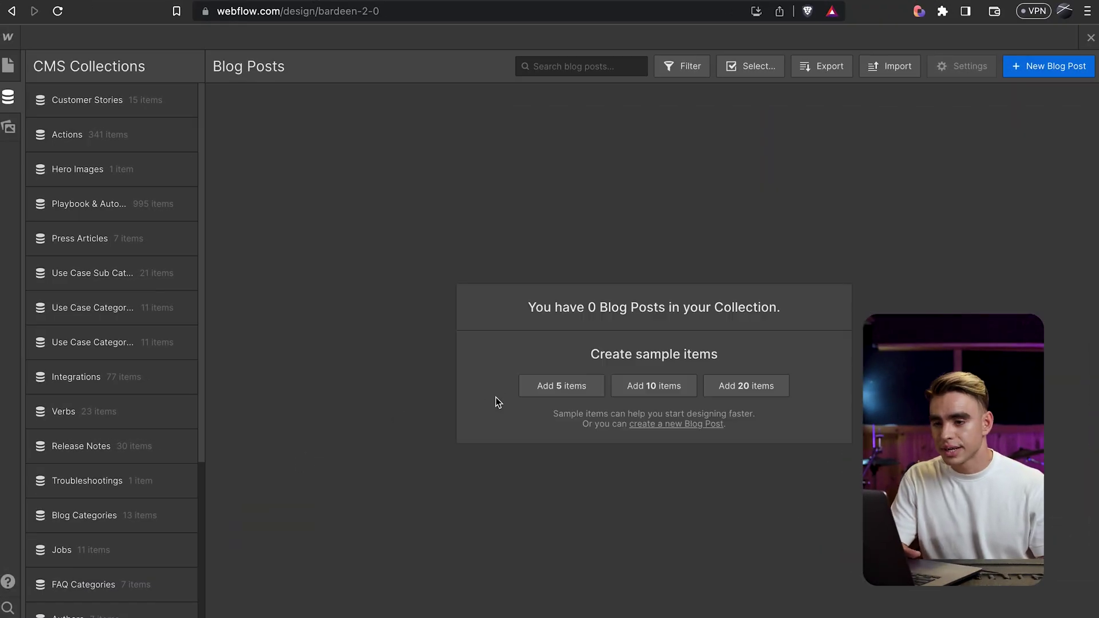
Step: Export Blog Posts as 'Bardeen 2.0 - Blog Posts.csv' and begin uploading it into Google Sheets
{"action": "left_click", "coordinate": [821, 68]}
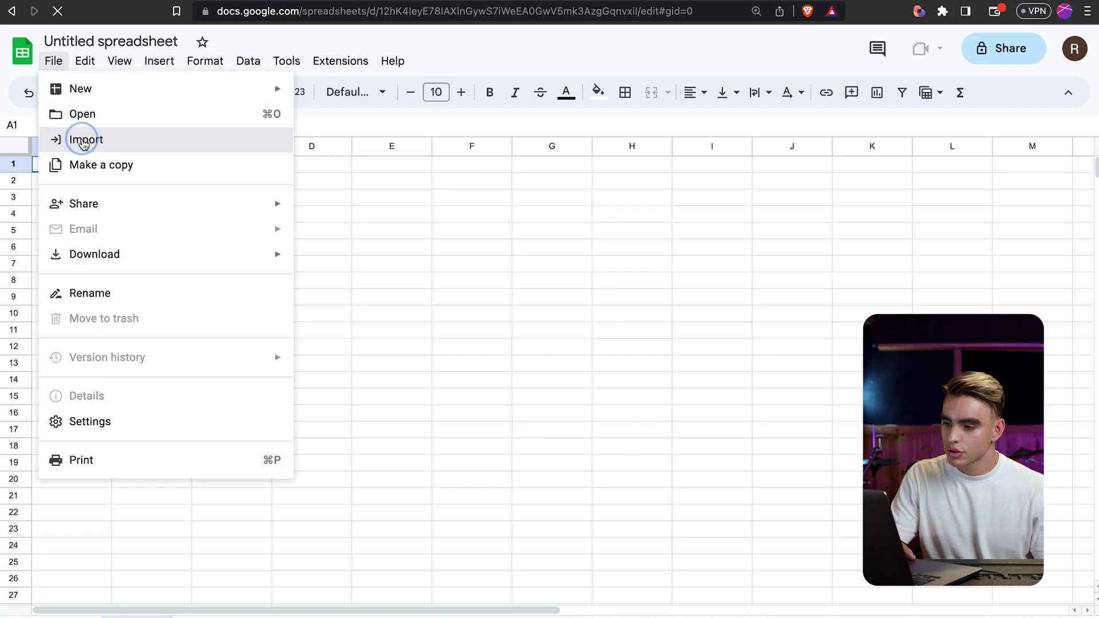
{"action": "left_click", "coordinate": [54, 139]}
{"action": "left_click", "coordinate": [414, 155]}
{"action": "left_click", "coordinate": [540, 437]}
Step: Upload the Blog Posts CSV into the untitled spreadsheet and scroll across its imported columns
{"action": "double_click", "coordinate": [430, 165]}
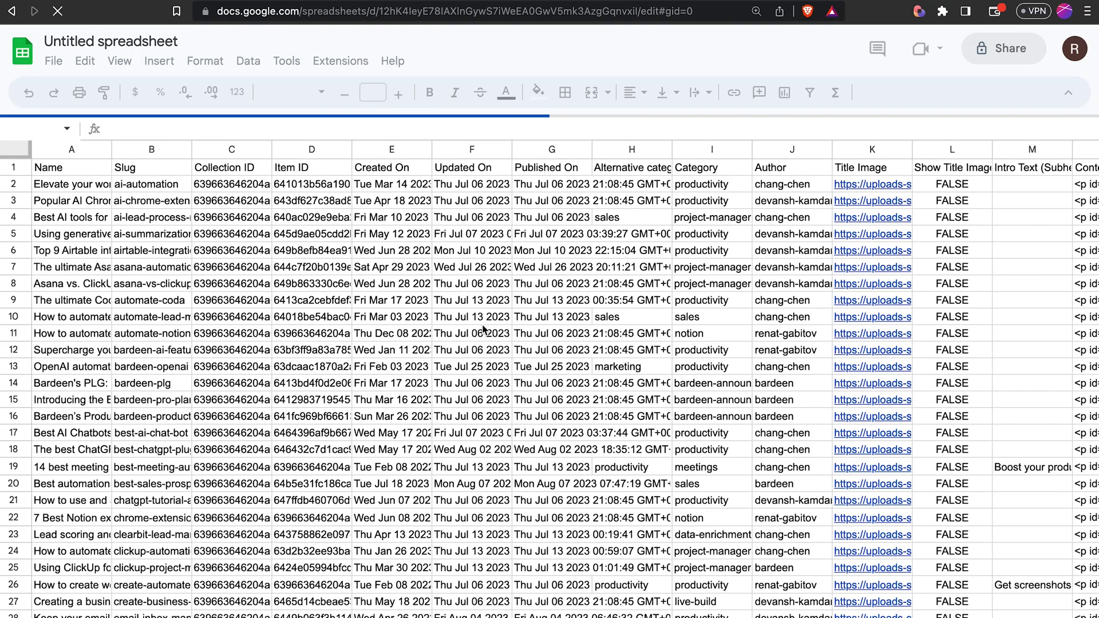
{"action": "scroll", "coordinate": [482, 330], "scroll_direction": "right", "scroll_amount": 5}
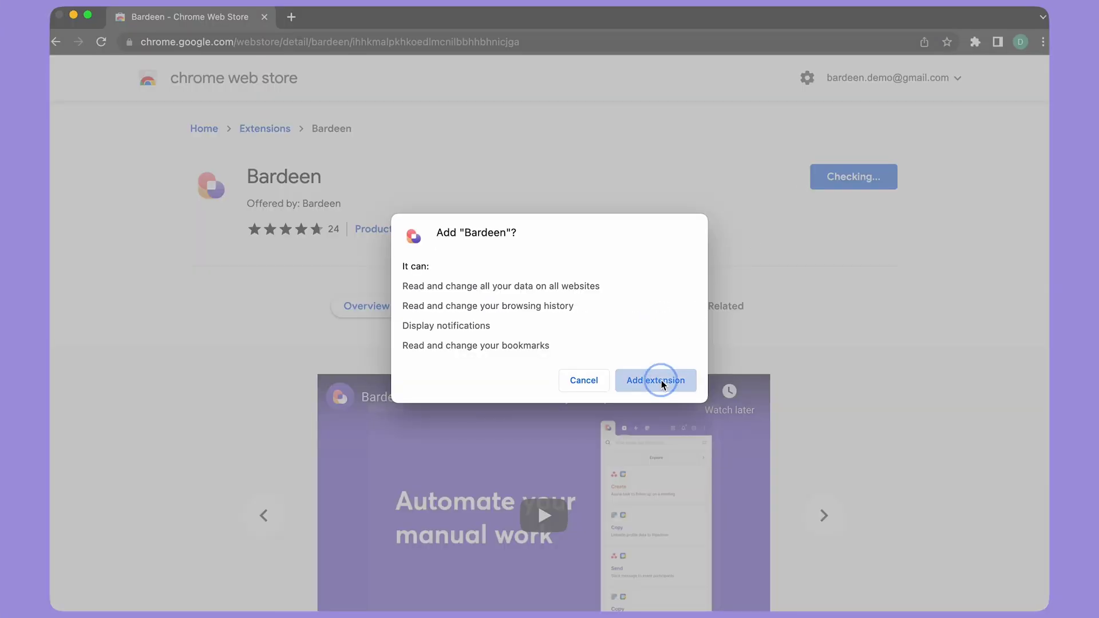
Step: Install Bardeen, then create a playbook with 'Scrape data on active tab' and a new scraper template
{"action": "left_click", "coordinate": [661, 380]}
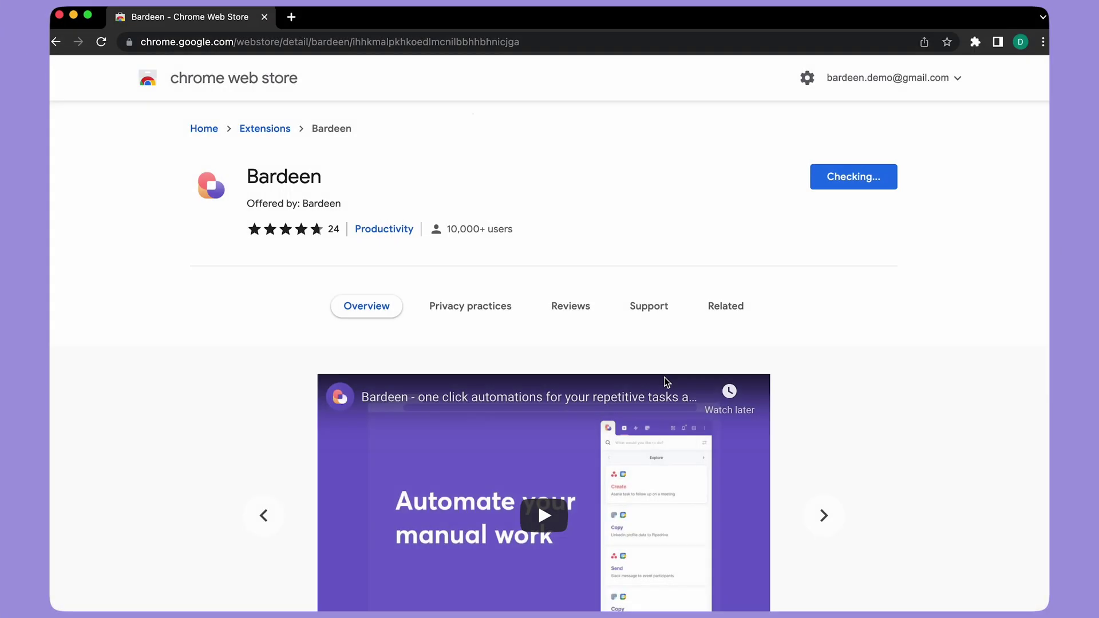
{"action": "left_click", "coordinate": [726, 306]}
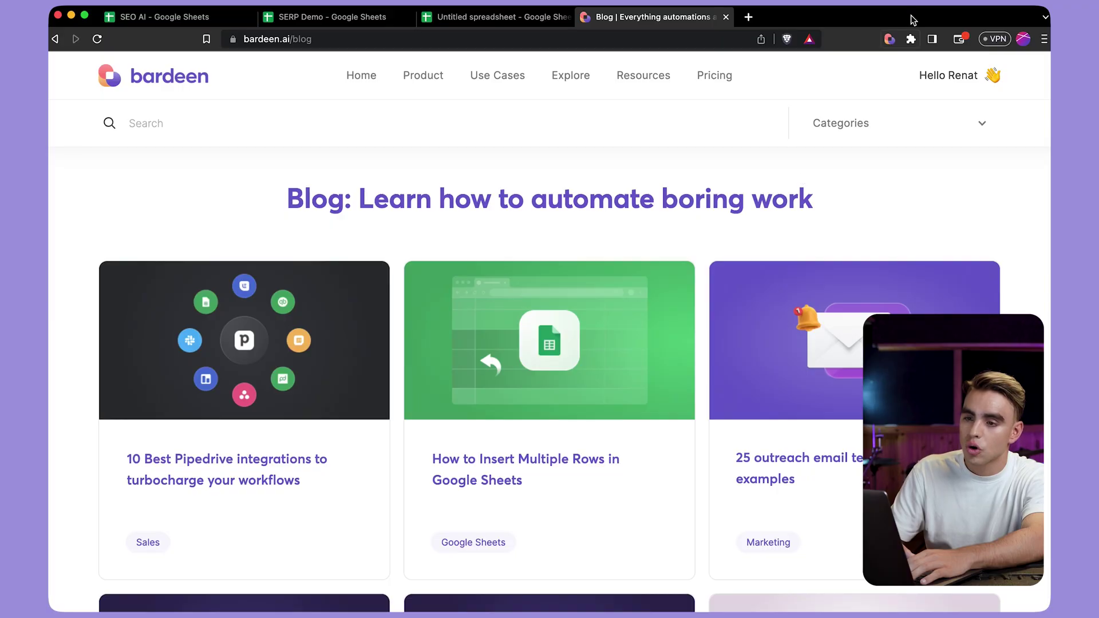
{"action": "left_click", "coordinate": [889, 39]}
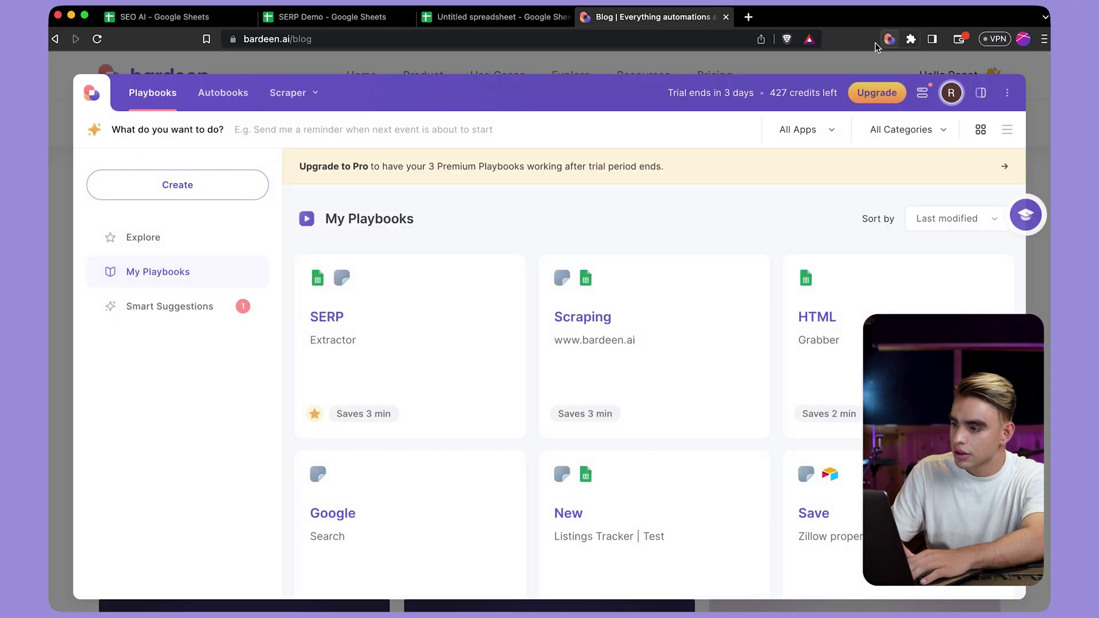
{"action": "left_click", "coordinate": [246, 183]}
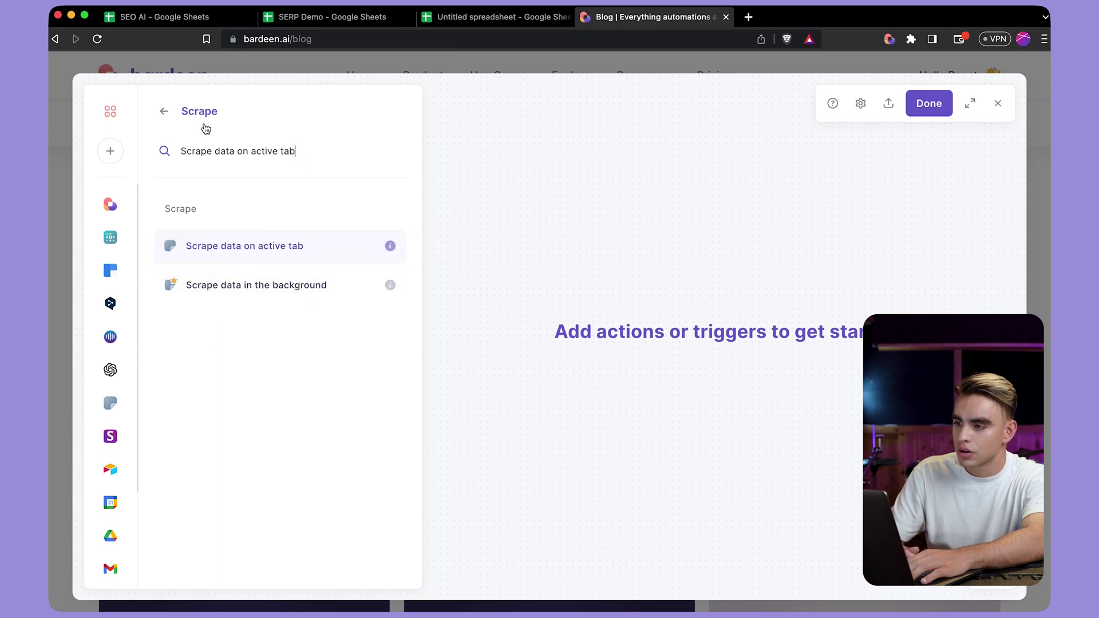
{"action": "key", "text": "Return"}
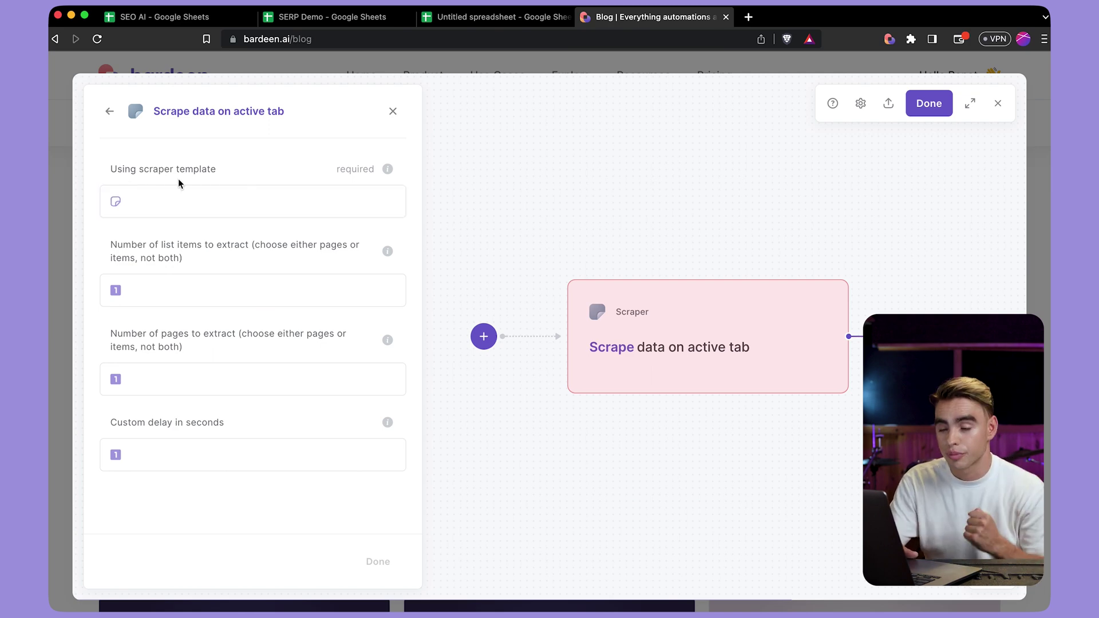
{"action": "left_click", "coordinate": [206, 197]}
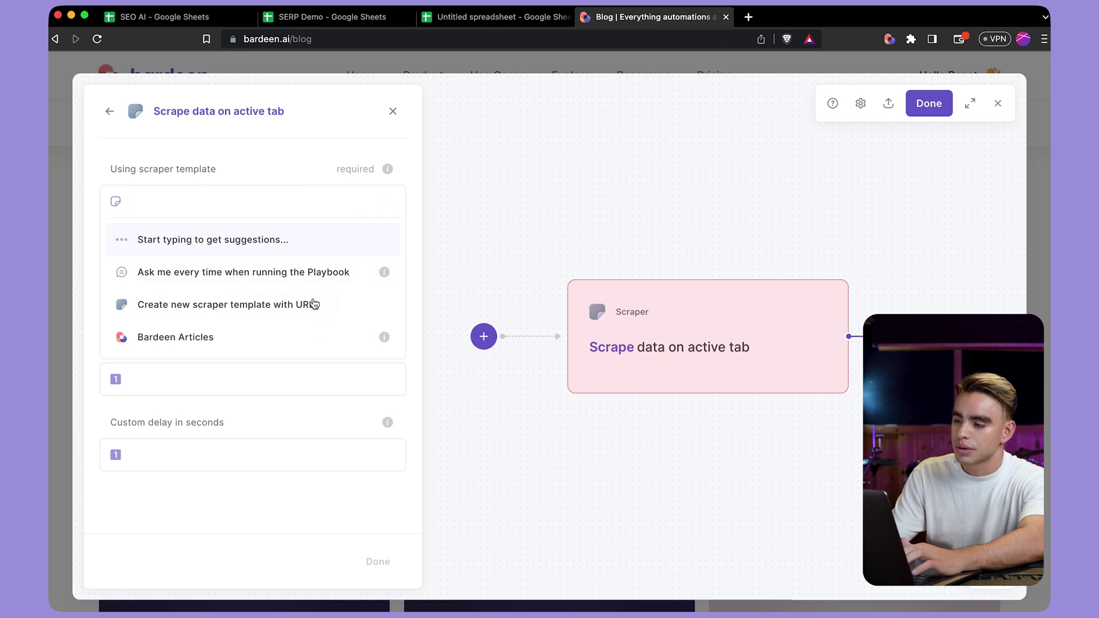
{"action": "left_click", "coordinate": [314, 304]}
Step: Start a list scraper template on the blog tab named 'Bardeen Articles | Demo'
{"action": "left_click", "coordinate": [464, 322]}
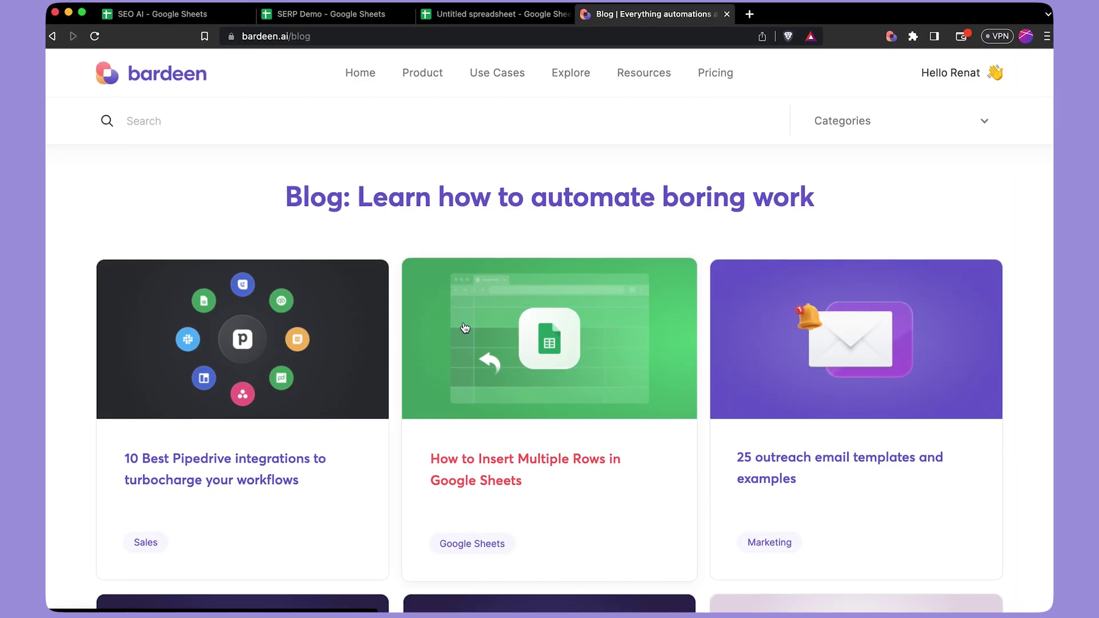
{"action": "left_click", "coordinate": [610, 318]}
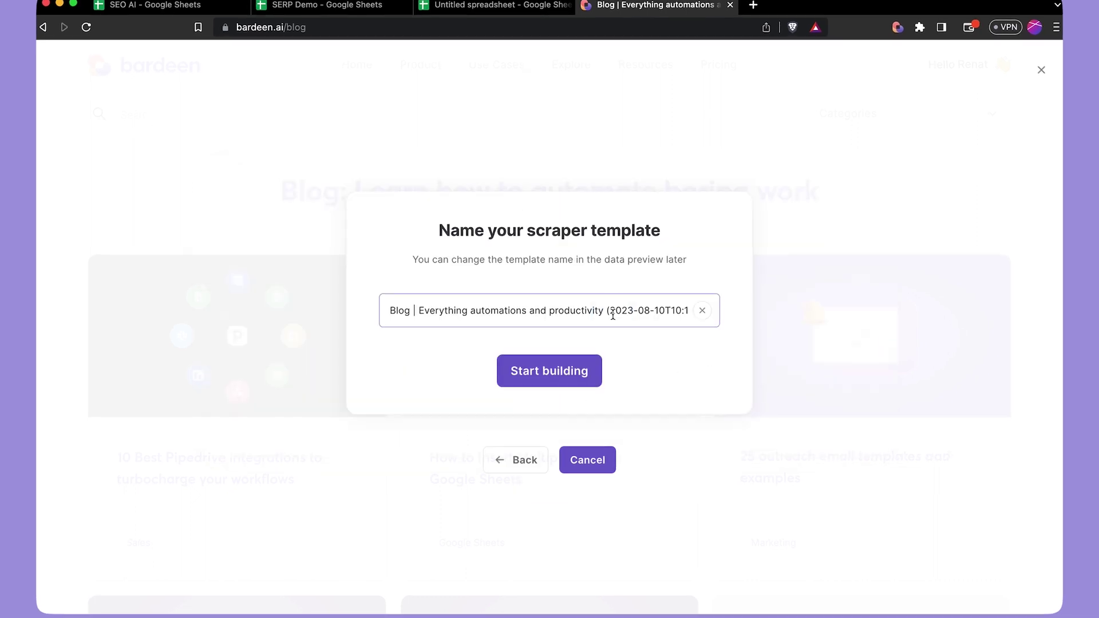
{"action": "triple_click", "coordinate": [409, 311]}
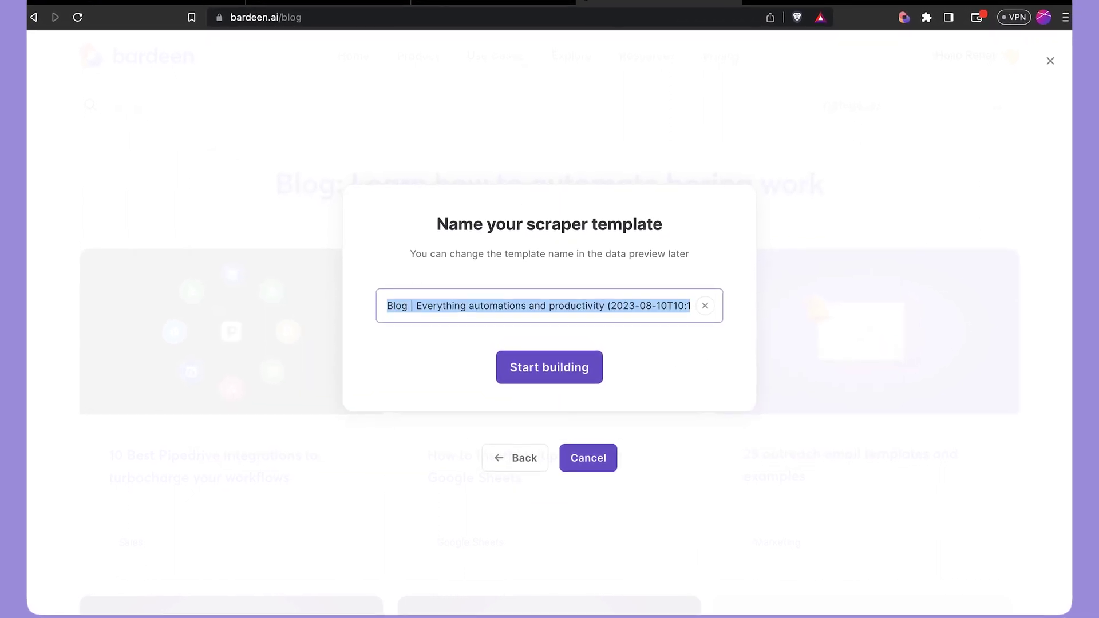
{"action": "type", "text": "Bardeen Articles | Demo"}
{"action": "left_click", "coordinate": [517, 375]}
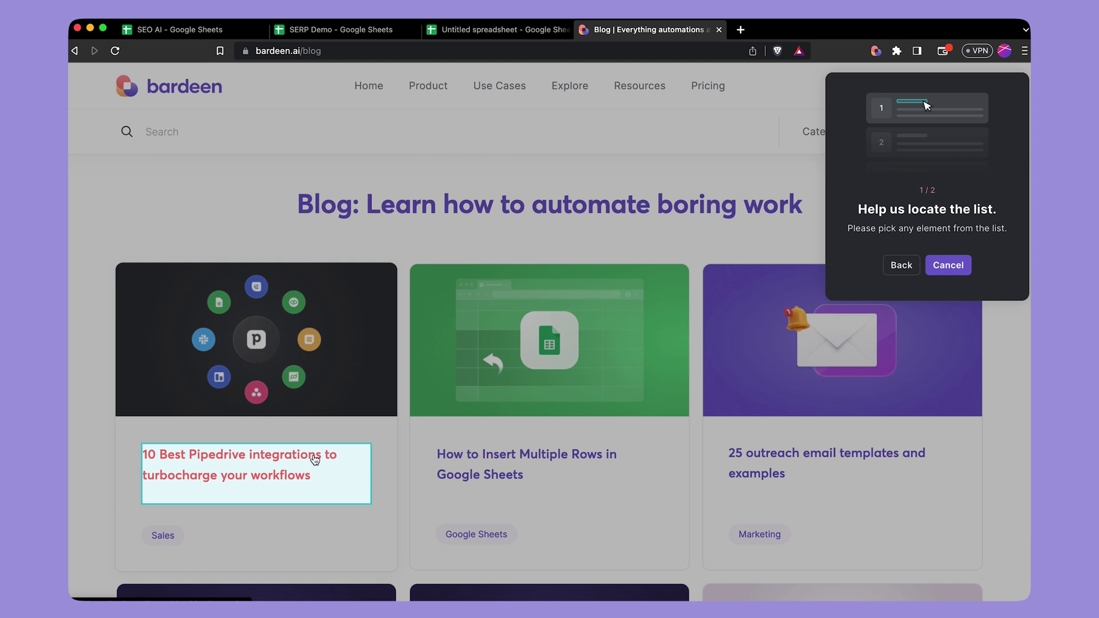
Step: Mark two article titles to define the list and enable infinite-scroll loading of more articles
{"action": "left_click", "coordinate": [315, 459]}
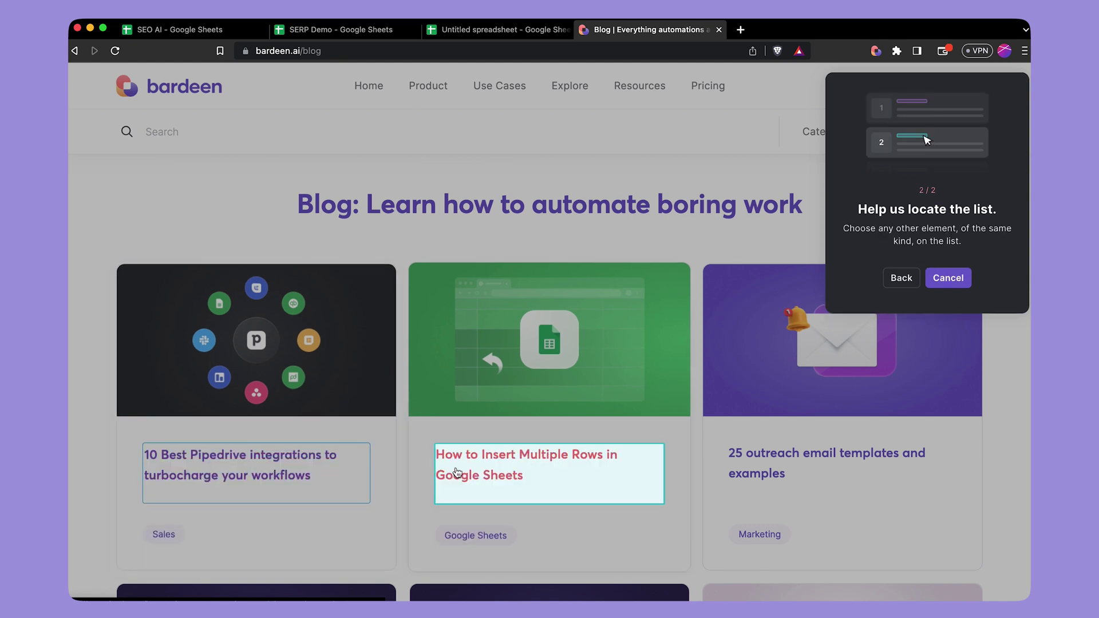
{"action": "left_click", "coordinate": [456, 472]}
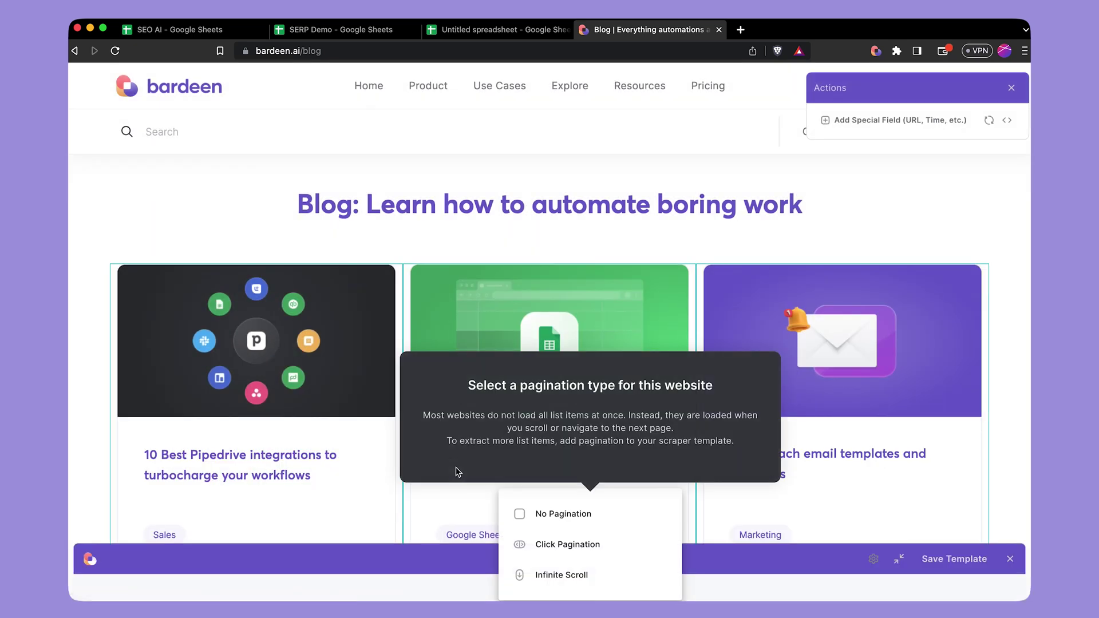
{"action": "scroll", "coordinate": [415, 479], "scroll_direction": "down", "scroll_amount": 6}
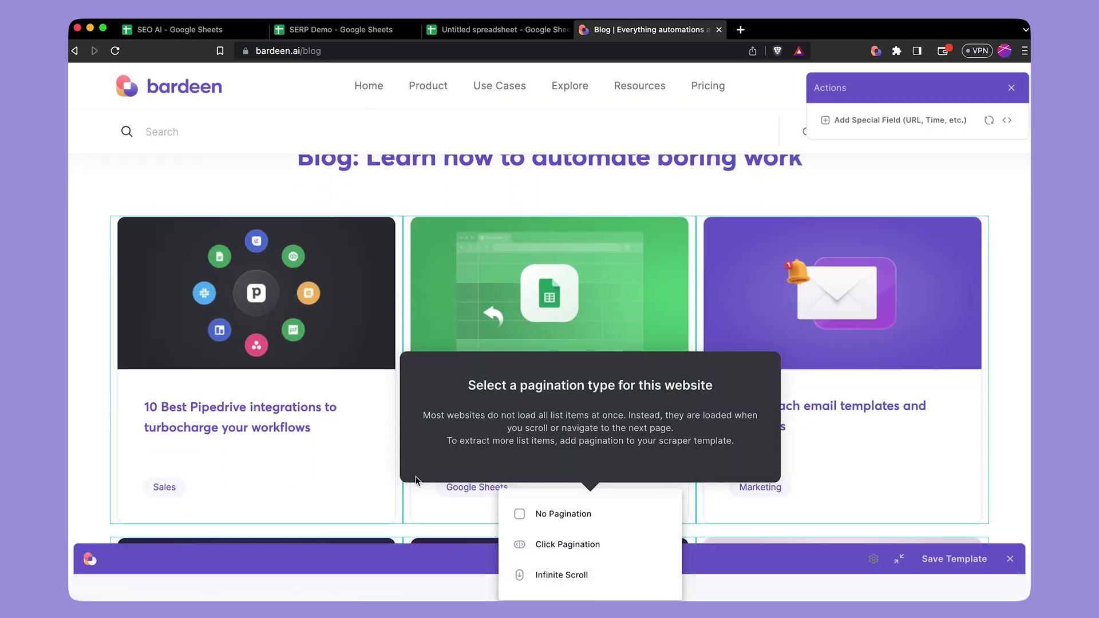
{"action": "scroll", "coordinate": [416, 477], "scroll_direction": "down", "scroll_amount": 3}
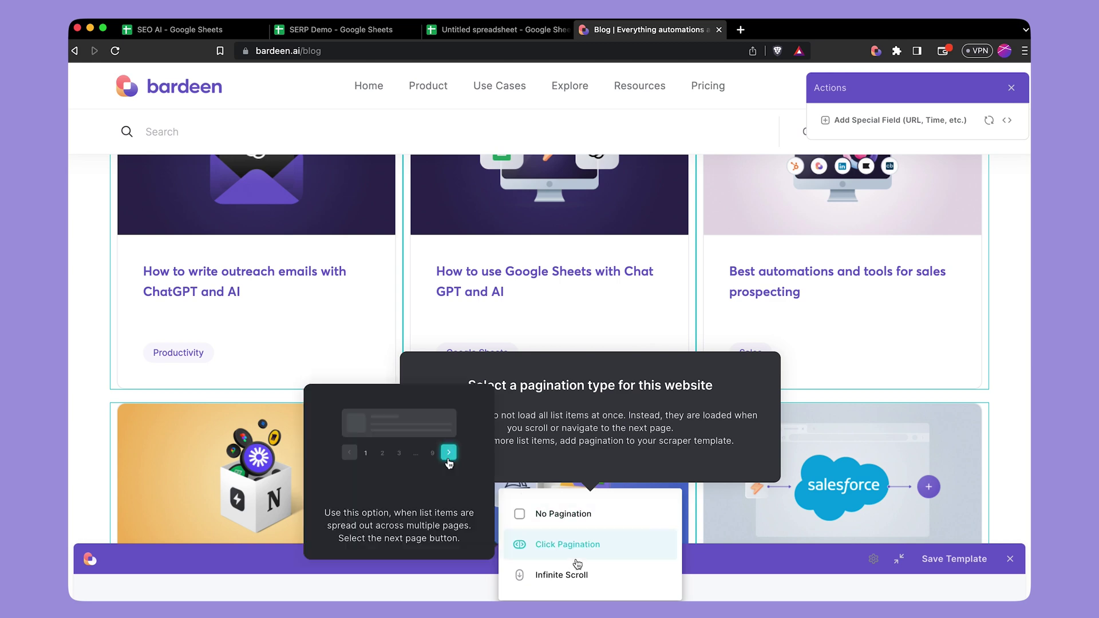
{"action": "scroll", "coordinate": [353, 376], "scroll_direction": "down", "scroll_amount": 9}
{"action": "scroll", "coordinate": [353, 376], "scroll_direction": "down", "scroll_amount": 20}
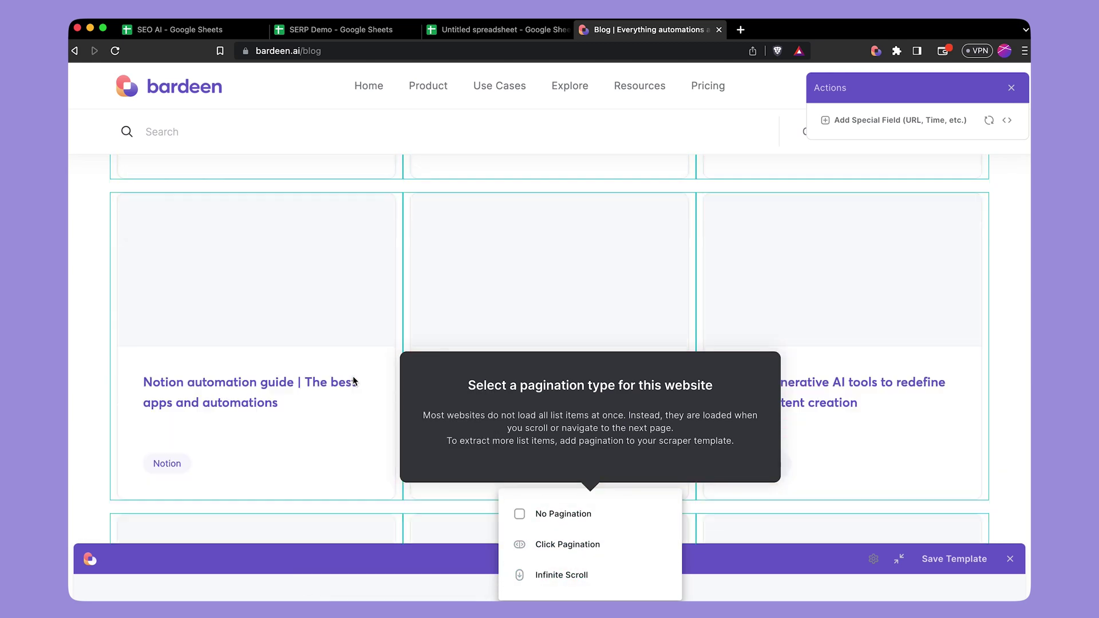
{"action": "scroll", "coordinate": [353, 380], "scroll_direction": "up", "scroll_amount": 10}
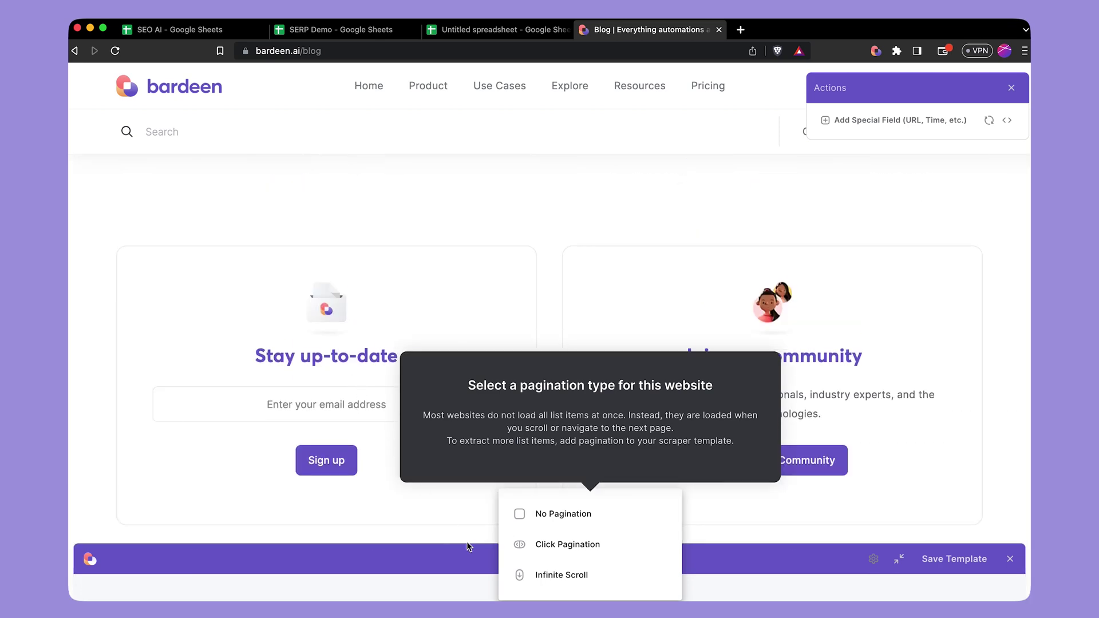
{"action": "left_click", "coordinate": [560, 574]}
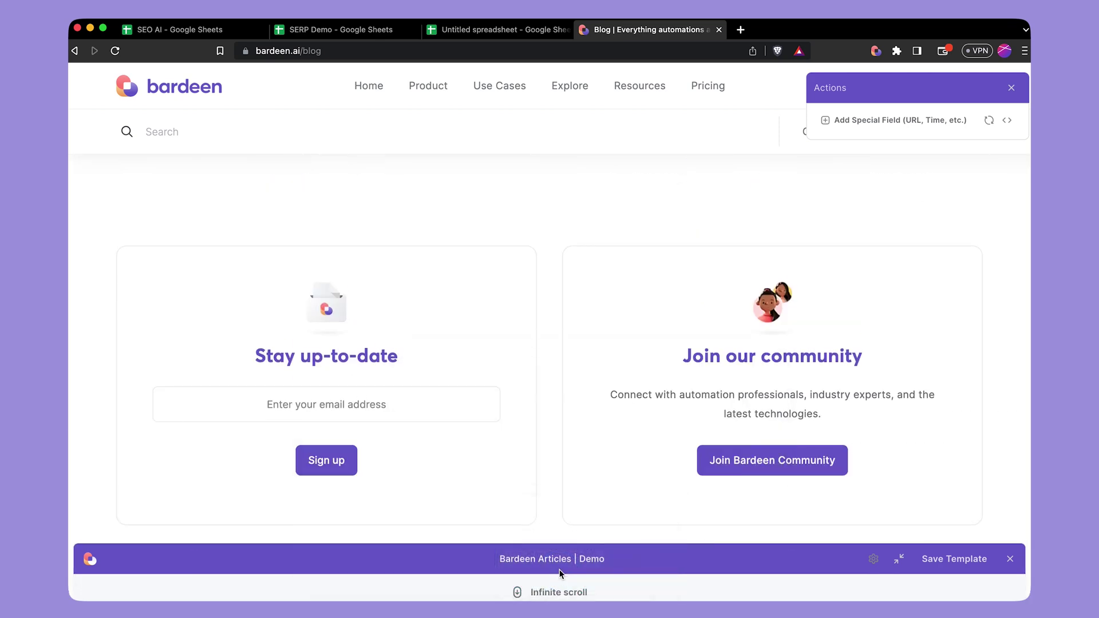
{"action": "scroll", "coordinate": [515, 420], "scroll_direction": "up", "scroll_amount": 8}
{"action": "scroll", "coordinate": [515, 419], "scroll_direction": "down", "scroll_amount": 2}
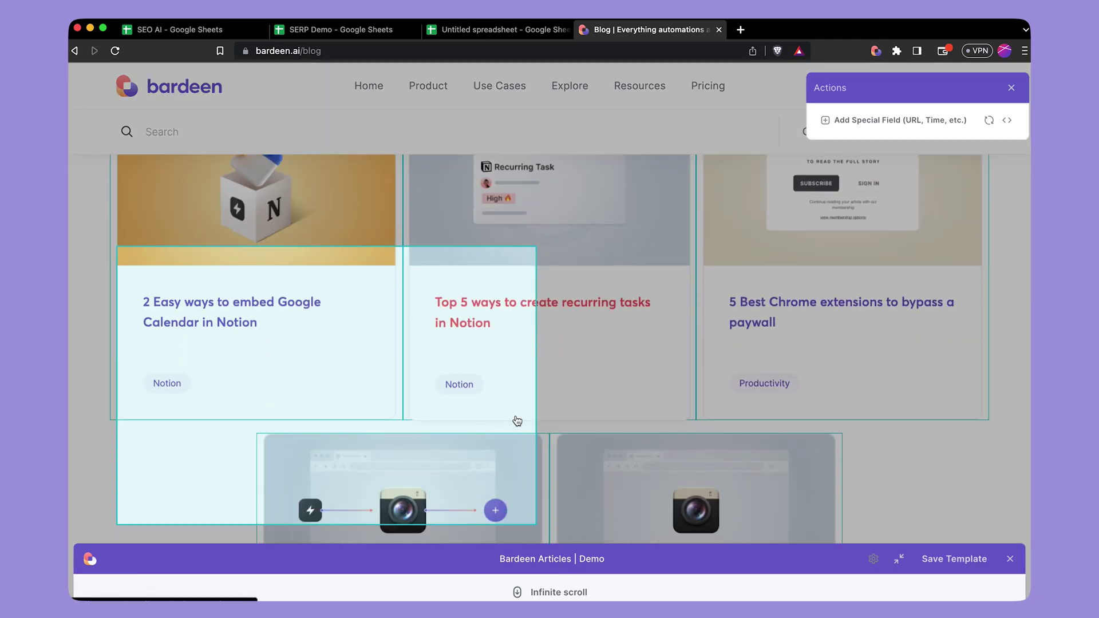
{"action": "scroll", "coordinate": [517, 421], "scroll_direction": "up", "scroll_amount": 2}
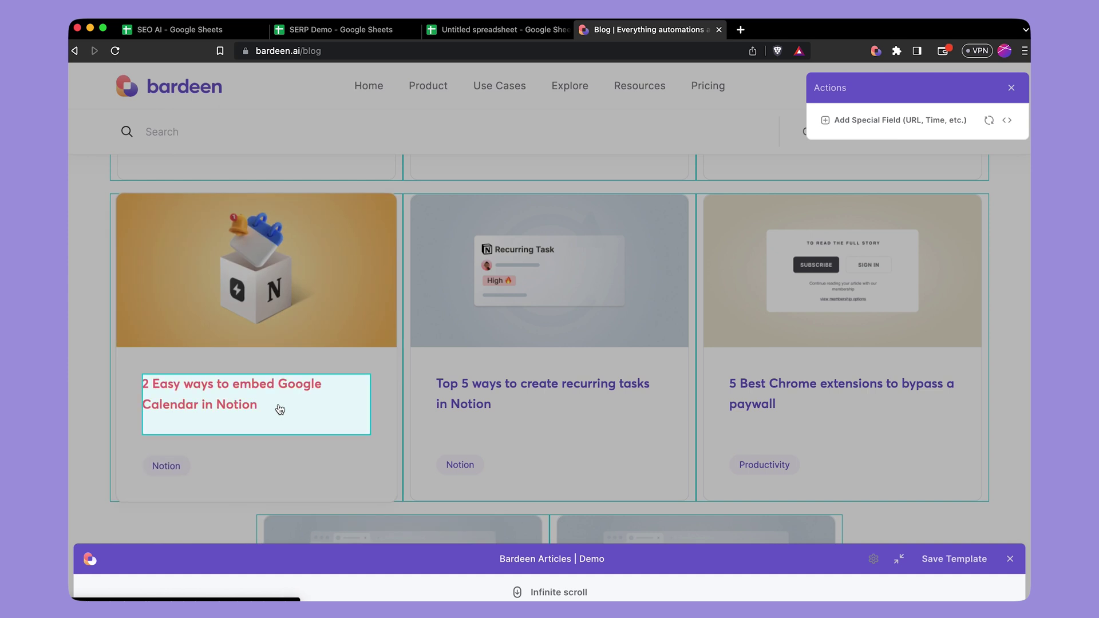
Step: Extract each article's title text and link into columns named Title and Link
{"action": "left_click", "coordinate": [300, 413]}
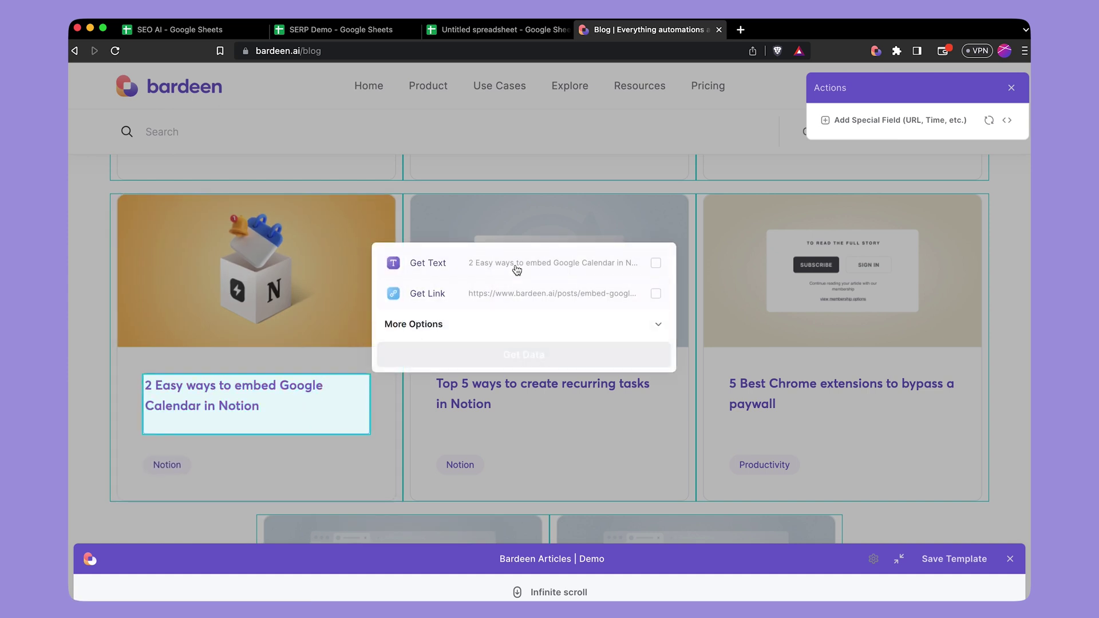
{"action": "left_click", "coordinate": [516, 269]}
{"action": "left_click", "coordinate": [522, 354]}
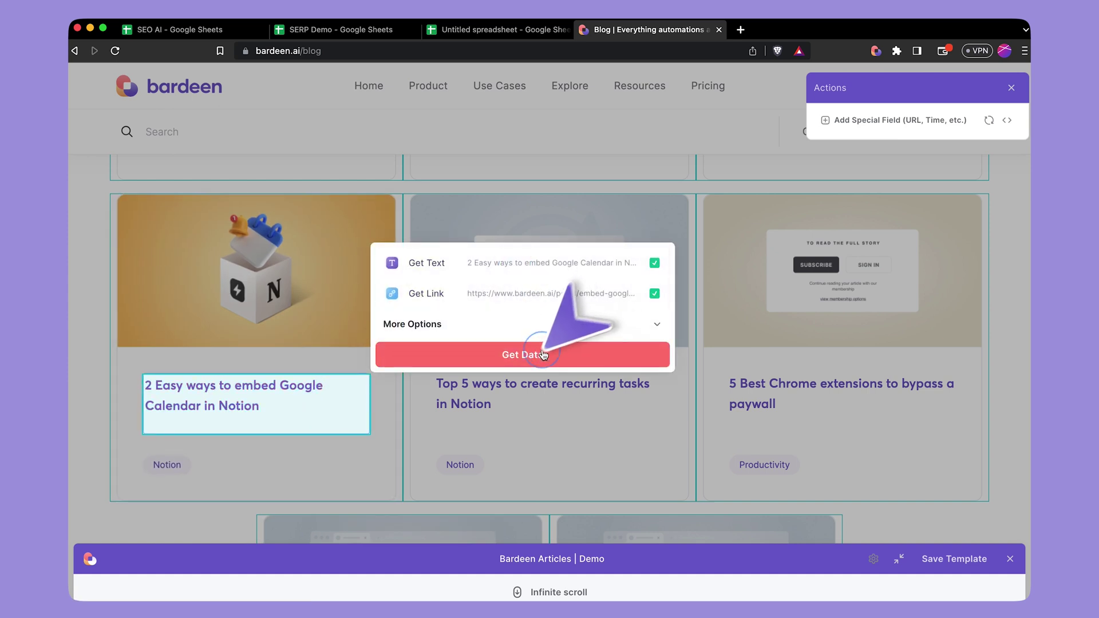
{"action": "left_click", "coordinate": [172, 449]}
{"action": "type", "text": "T"}
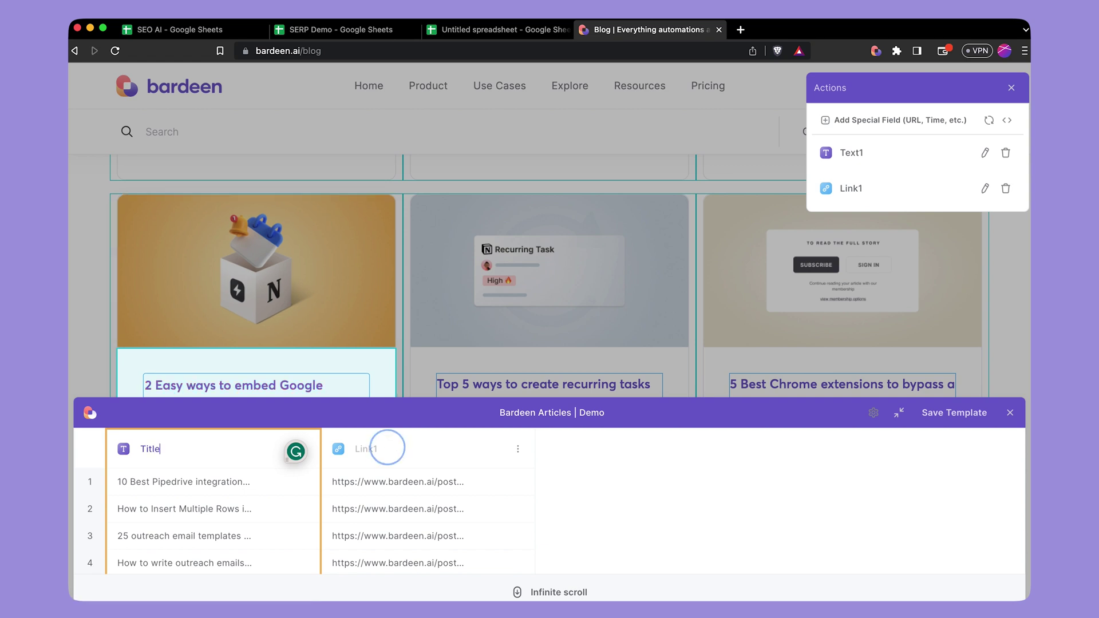
{"action": "type", "text": "itle"}
{"action": "left_click", "coordinate": [387, 447]}
{"action": "key", "text": "BackSpace"}
Step: Add the article category tag as a Category column
{"action": "scroll", "coordinate": [280, 318], "scroll_direction": "down", "scroll_amount": 3}
{"action": "left_click", "coordinate": [168, 303]}
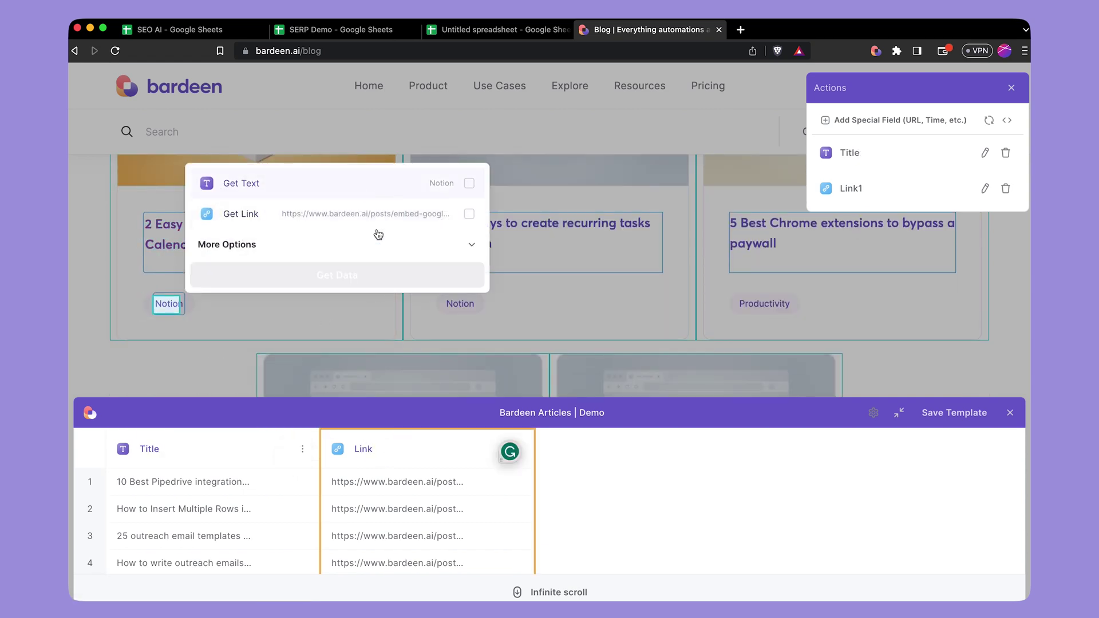
{"action": "left_click", "coordinate": [343, 184]}
{"action": "left_click", "coordinate": [337, 276]}
{"action": "left_click", "coordinate": [572, 449]}
{"action": "type", "text": "Category"}
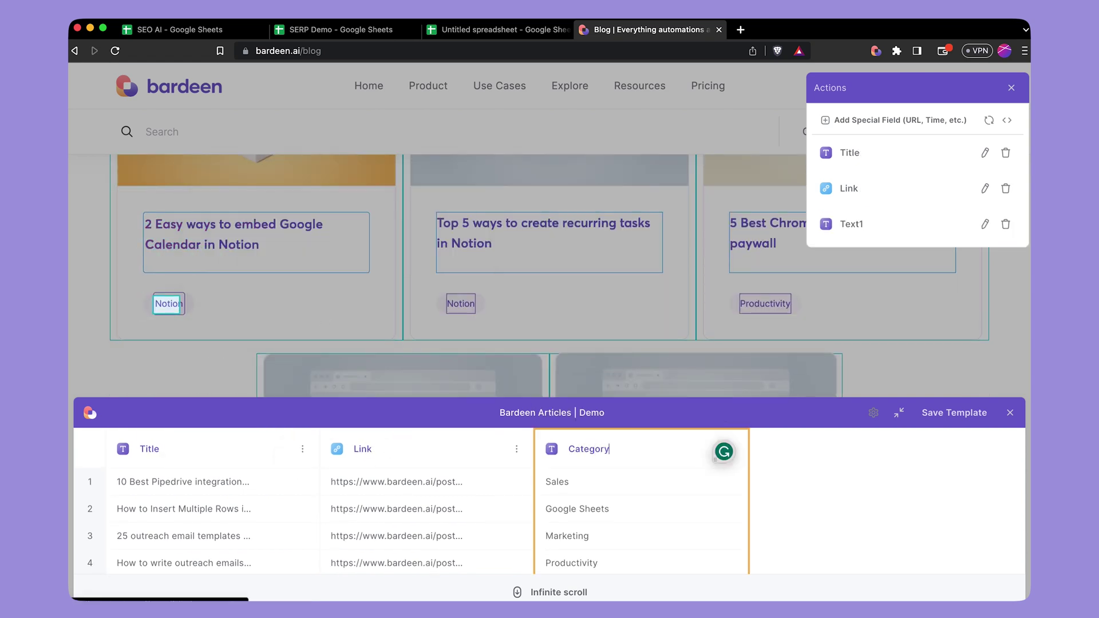
Step: Add the article image as an Image column and save the template
{"action": "scroll", "coordinate": [240, 238], "scroll_direction": "up", "scroll_amount": 2}
{"action": "left_click", "coordinate": [289, 233]}
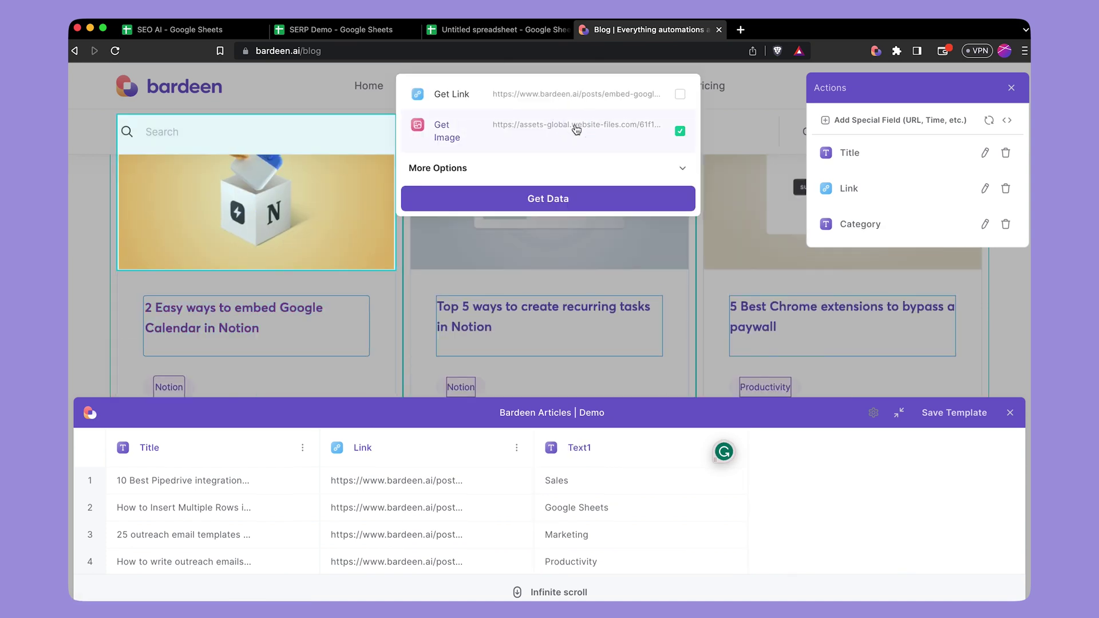
{"action": "left_click", "coordinate": [548, 198]}
{"action": "key", "text": "BackSpace"}
{"action": "key", "text": "Return"}
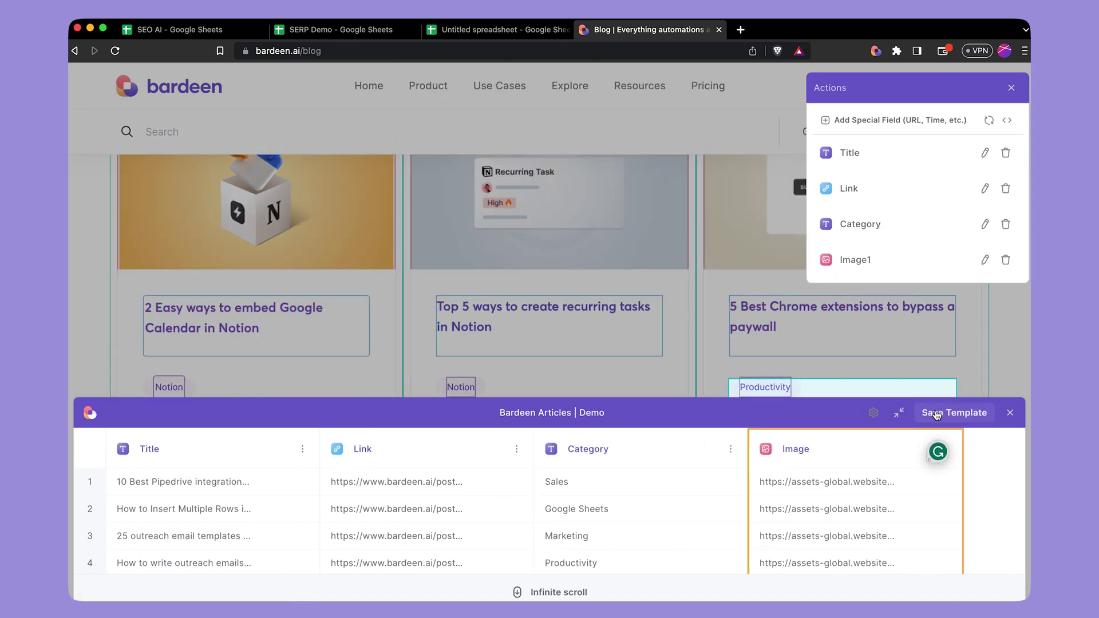
{"action": "left_click", "coordinate": [937, 413]}
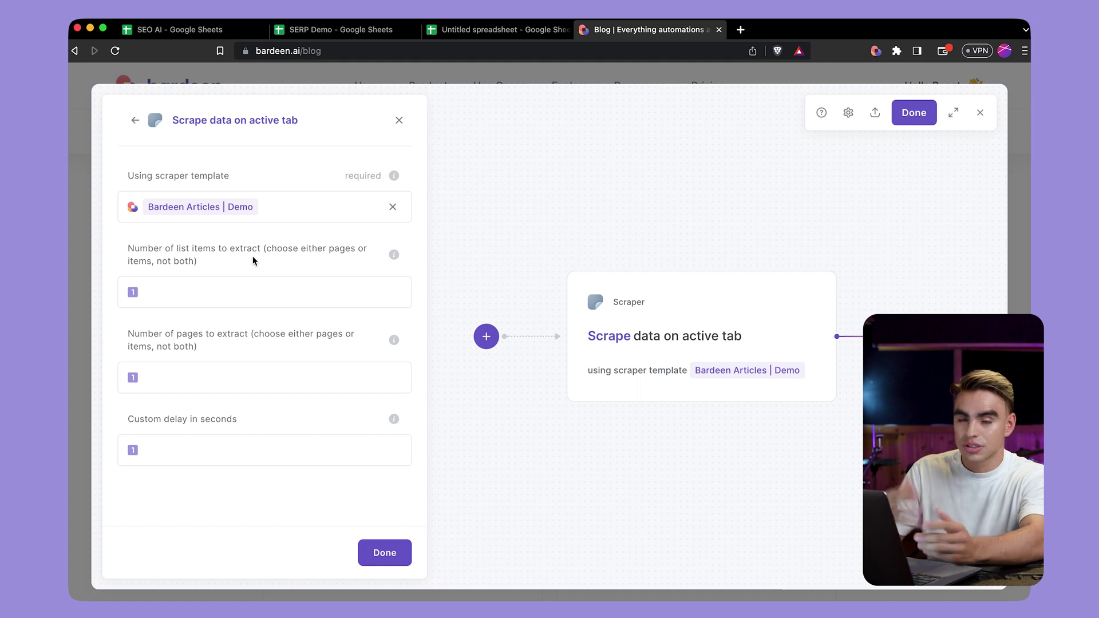
Step: Make Number of list items ask 'How many to scrape?' at every run
{"action": "left_click", "coordinate": [262, 287]}
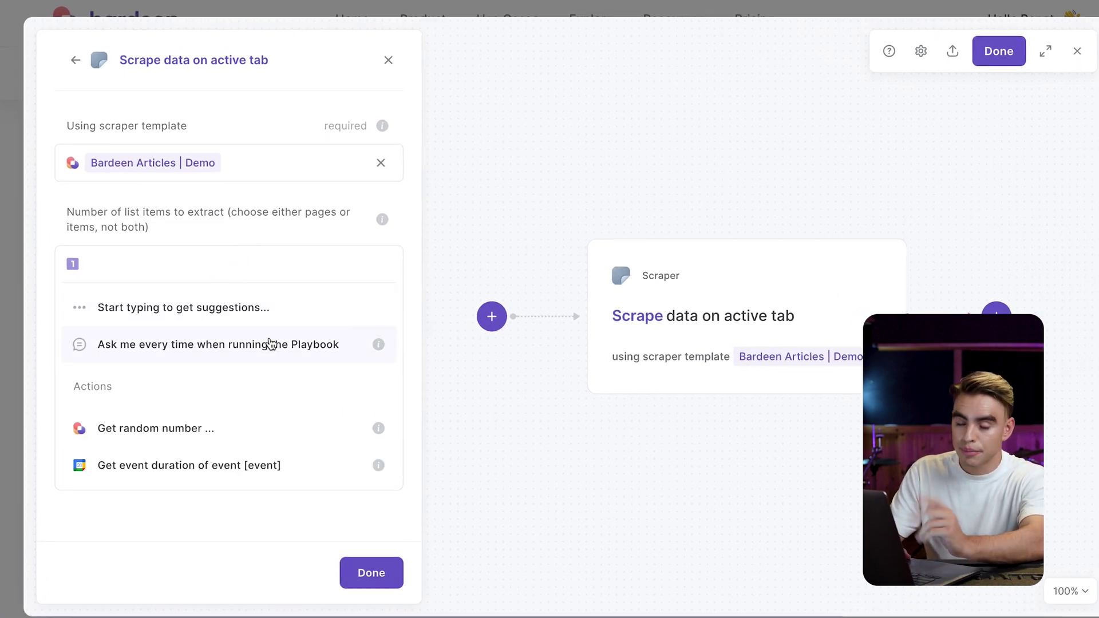
{"action": "left_click", "coordinate": [268, 344]}
{"action": "type", "text": "How many to scrape?"}
{"action": "left_click", "coordinate": [88, 477]}
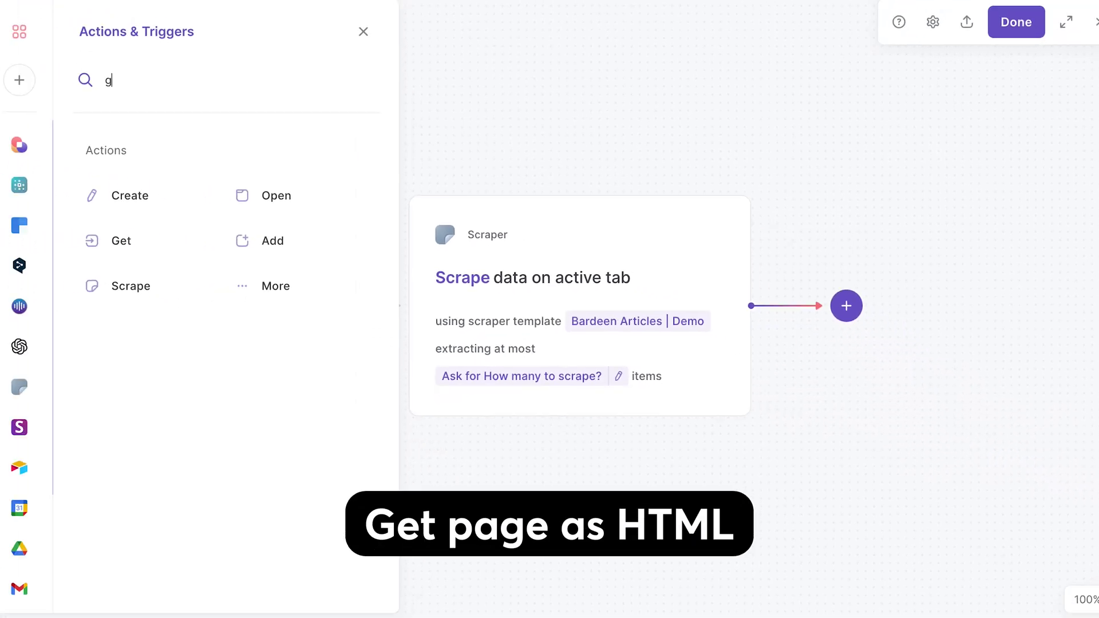
Step: Add a Get page as HTML step whose URL is the scrape step's Link field
{"action": "type", "text": "et html"}
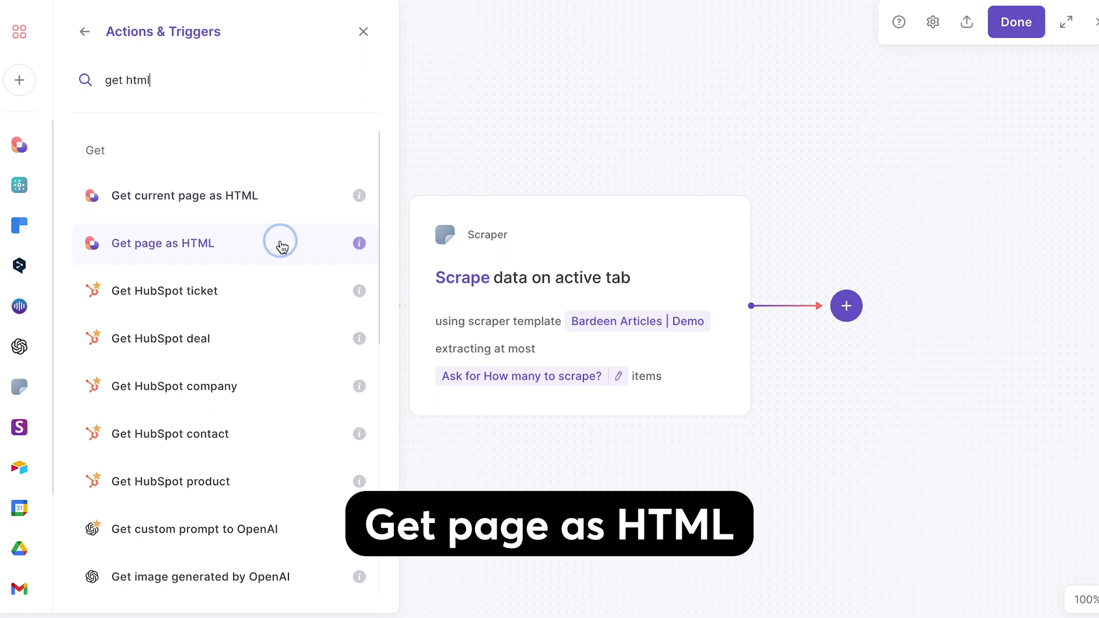
{"action": "left_click", "coordinate": [282, 247]}
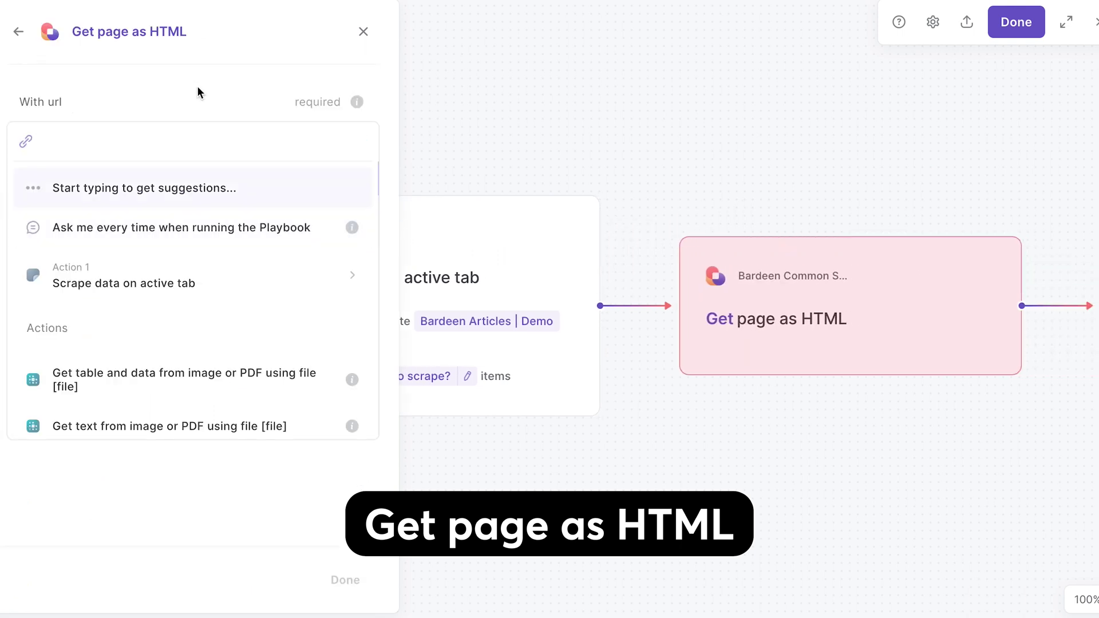
{"action": "left_click", "coordinate": [274, 263]}
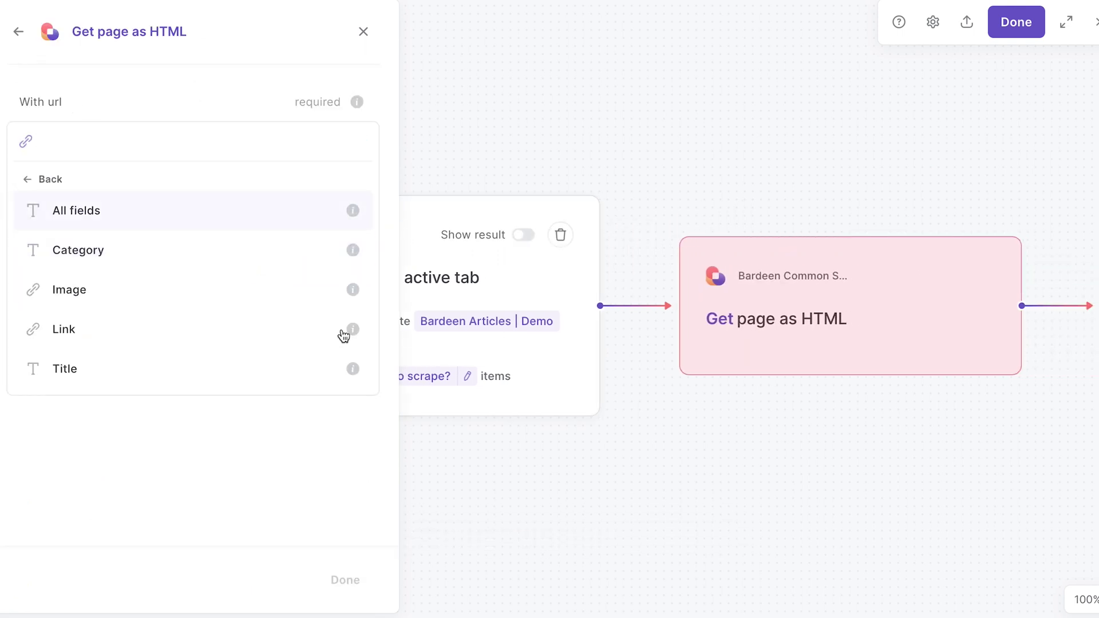
{"action": "left_click", "coordinate": [256, 329]}
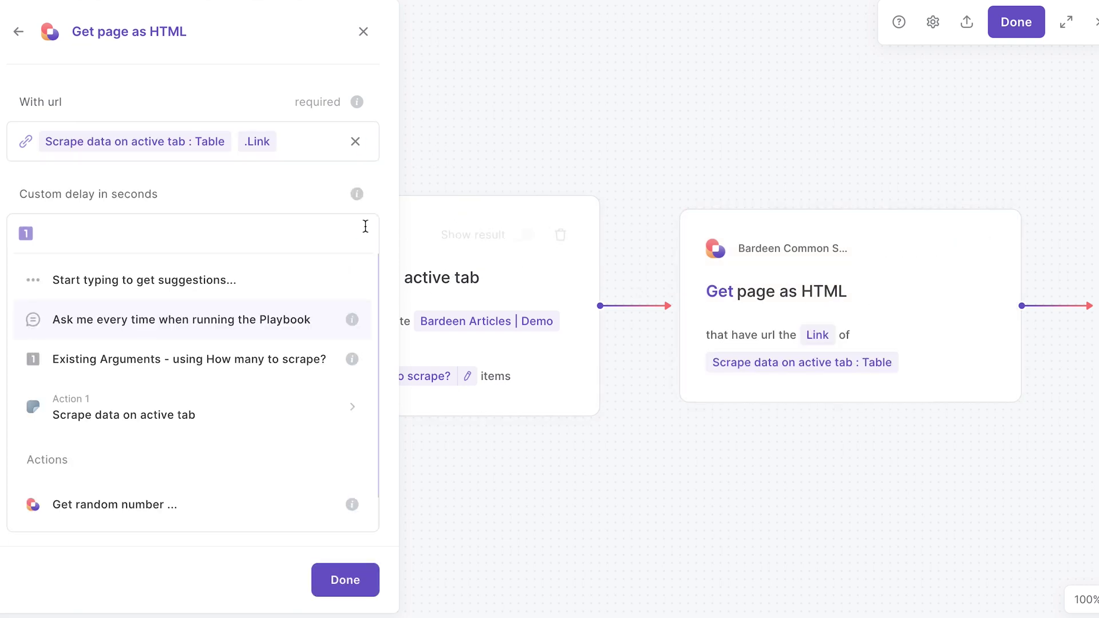
{"action": "left_click", "coordinate": [381, 198]}
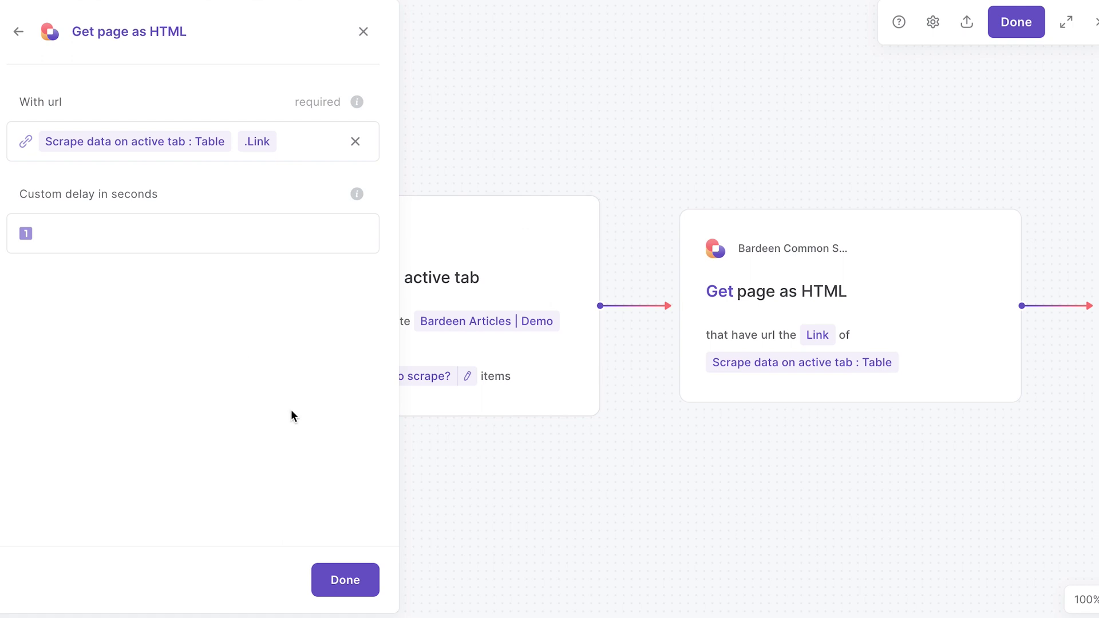
{"action": "left_click", "coordinate": [114, 230]}
Step: Add an Add rows to Google Sheet step with its sheet asked at run time as 'G Sheets'
{"action": "left_click", "coordinate": [338, 579]}
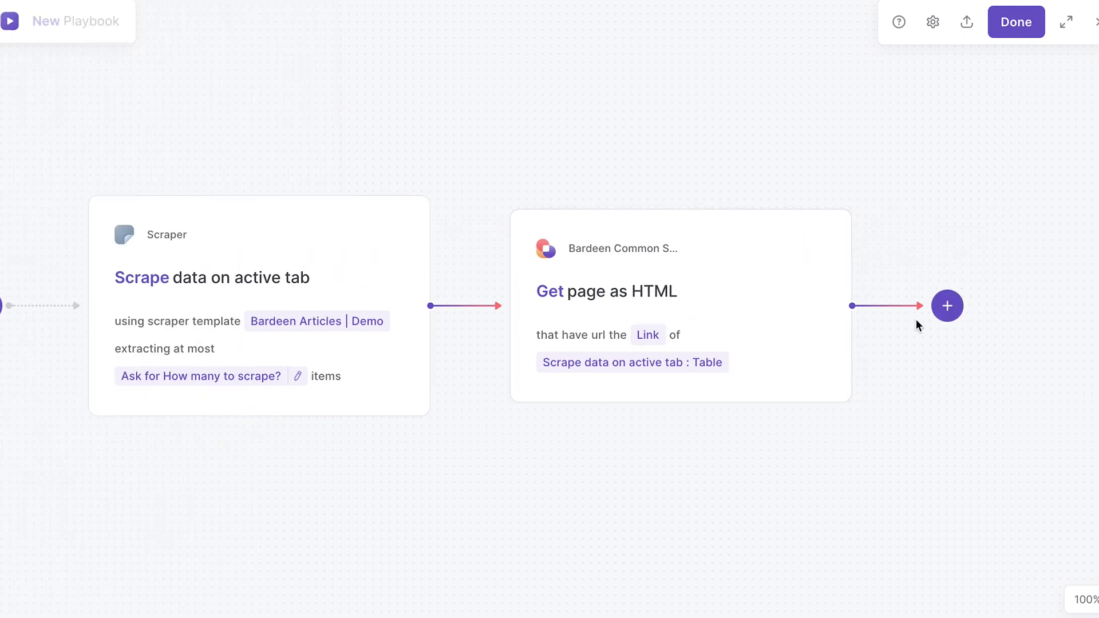
{"action": "left_click", "coordinate": [947, 307]}
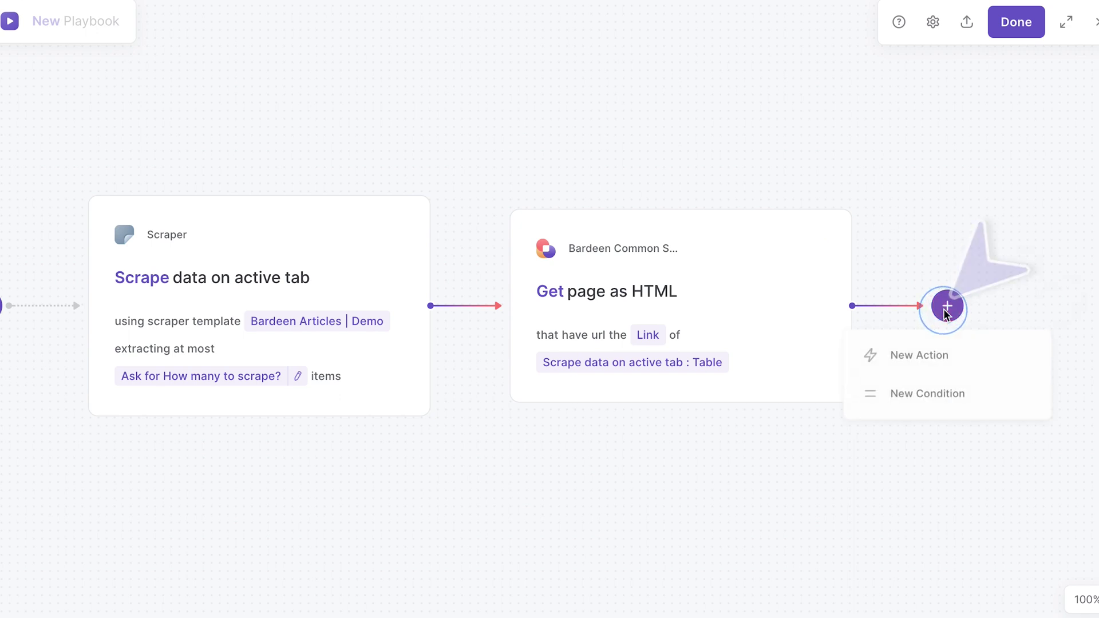
{"action": "left_click", "coordinate": [956, 359]}
{"action": "scroll", "coordinate": [4, 493], "scroll_direction": "down", "scroll_amount": 3}
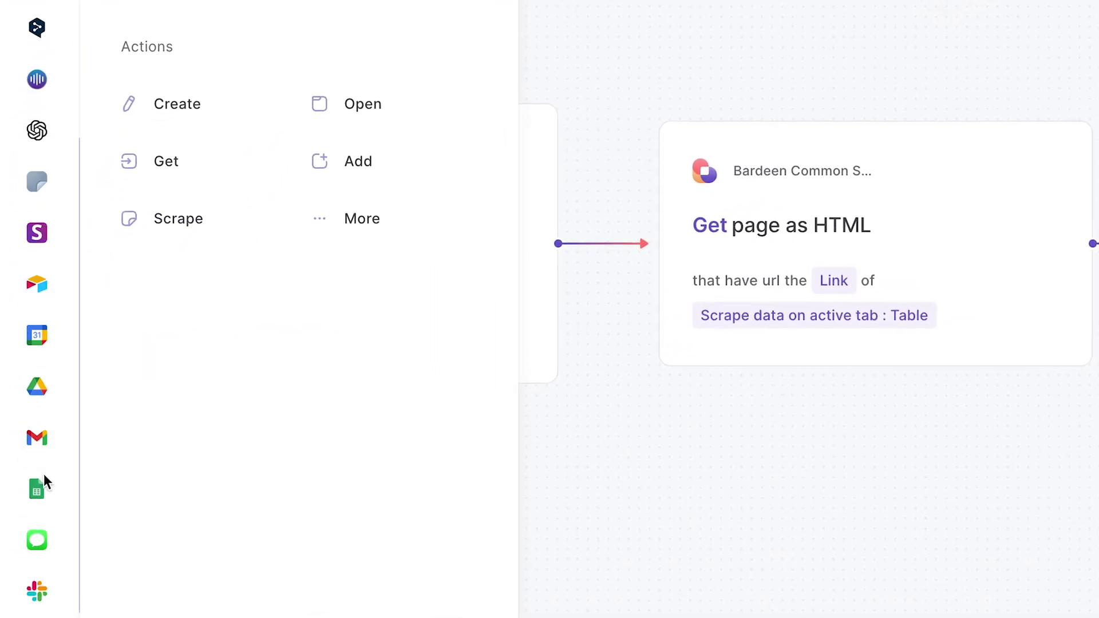
{"action": "left_click", "coordinate": [36, 491]}
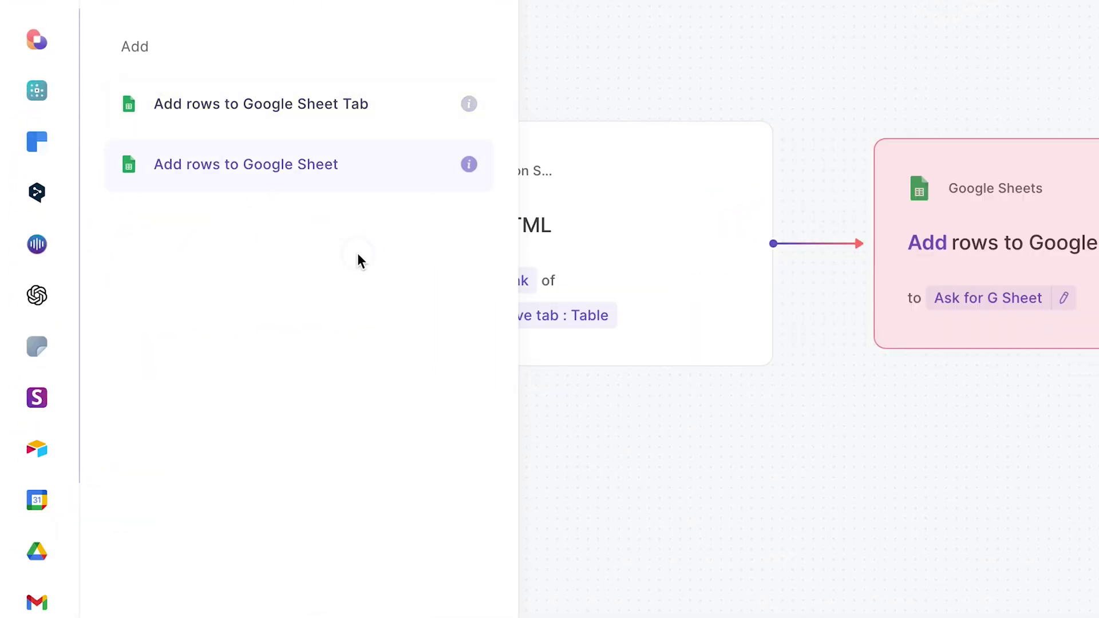
{"action": "left_click", "coordinate": [318, 176]}
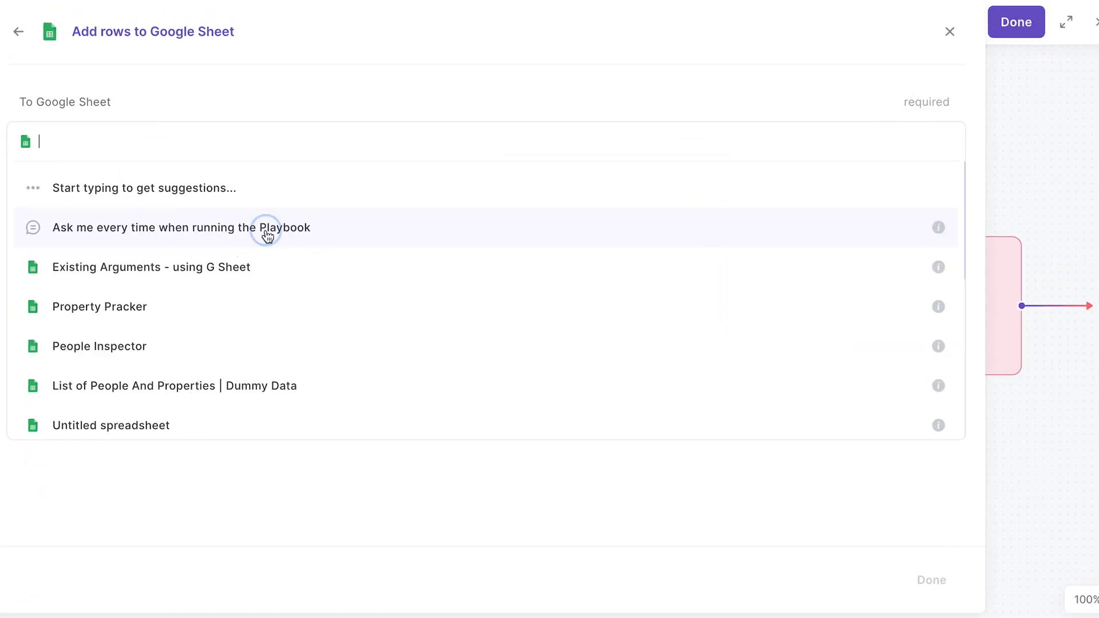
{"action": "left_click", "coordinate": [268, 232]}
{"action": "type", "text": "G S"}
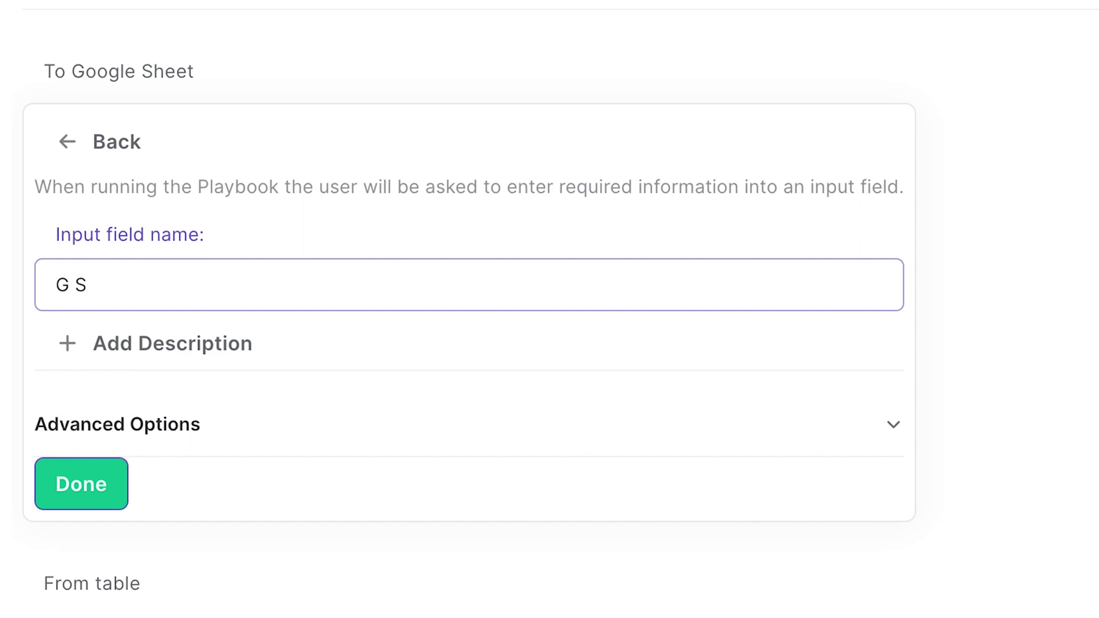
{"action": "type", "text": "heets"}
{"action": "left_click", "coordinate": [112, 482]}
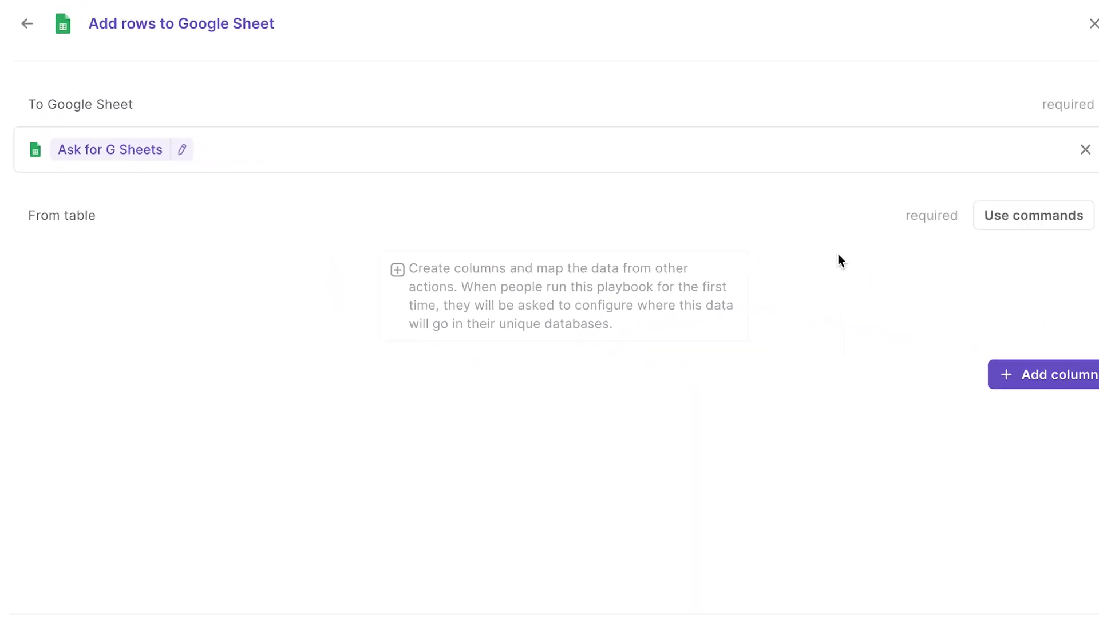
Step: Add Title and Link sheet columns mapped to the scraped titles and links
{"action": "left_click", "coordinate": [1035, 378]}
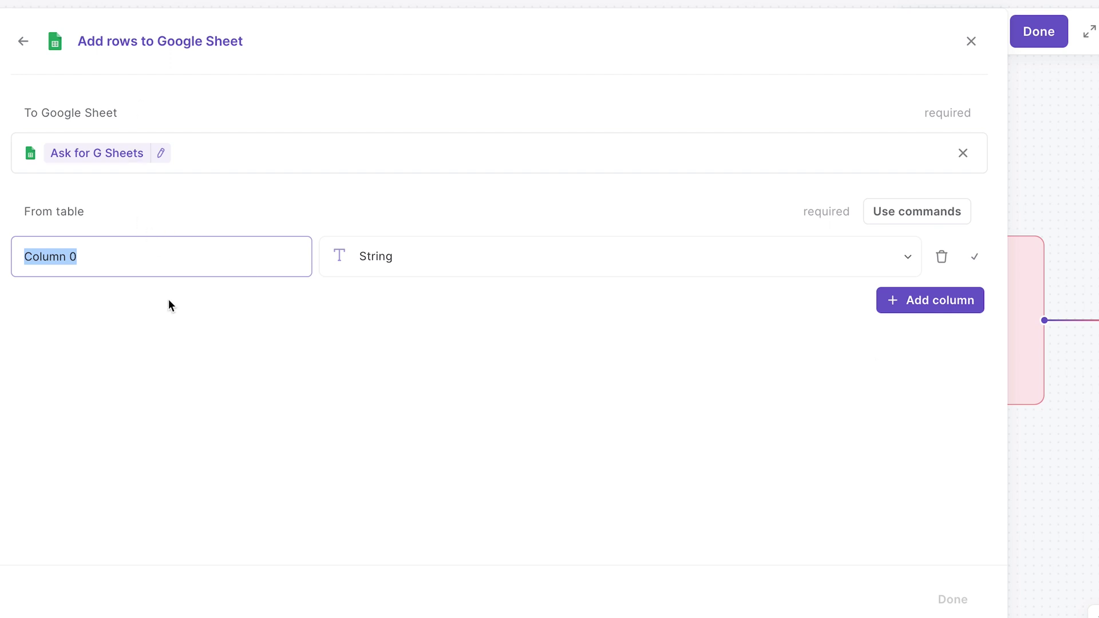
{"action": "type", "text": "Title"}
{"action": "left_click", "coordinate": [975, 257]}
{"action": "left_click", "coordinate": [521, 253]}
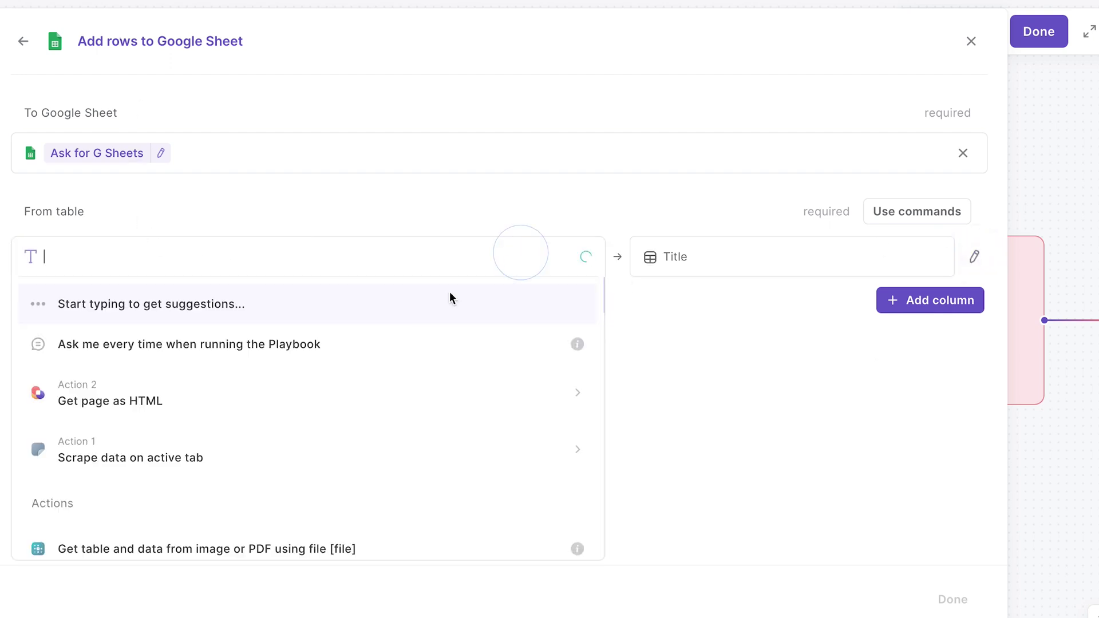
{"action": "left_click", "coordinate": [443, 444]}
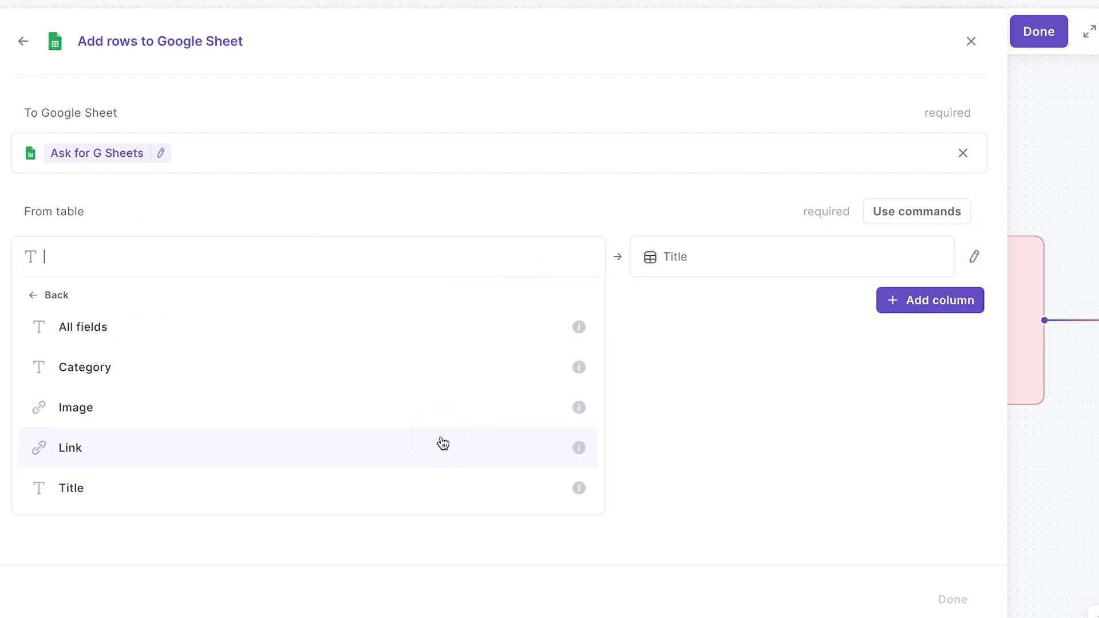
{"action": "left_click", "coordinate": [440, 491]}
{"action": "left_click", "coordinate": [896, 301]}
{"action": "type", "text": "Link"}
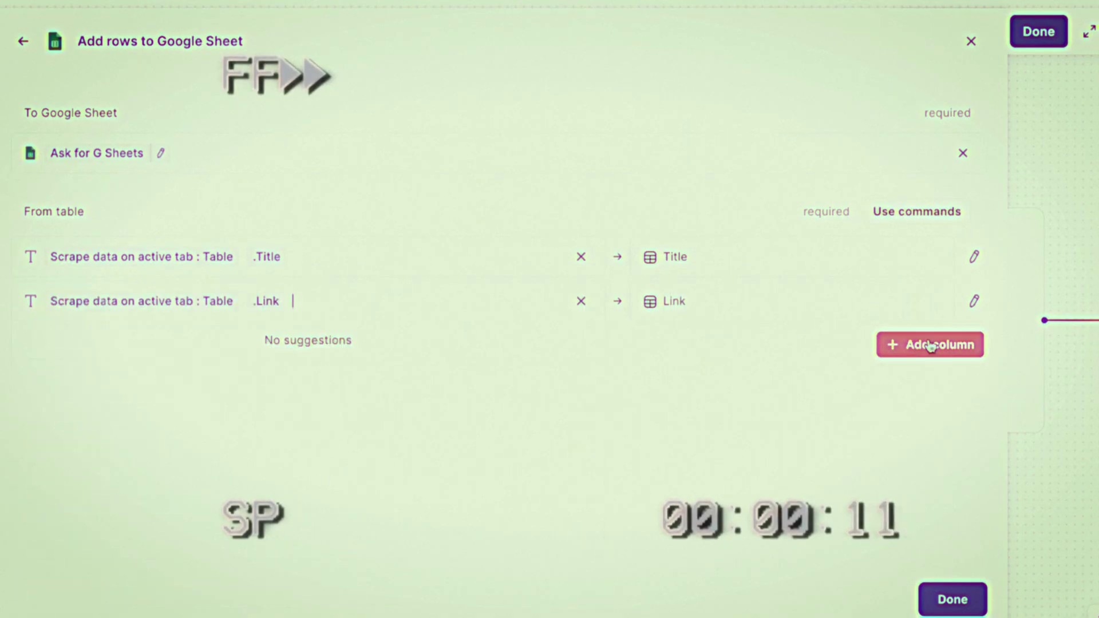
{"action": "left_click", "coordinate": [930, 345]}
Step: Add an Image column from scraped images and a Content column from the page's HTML contents
{"action": "type", "text": "Image"}
{"action": "left_click", "coordinate": [974, 343]}
{"action": "left_click", "coordinate": [930, 389]}
{"action": "type", "text": "Content"}
{"action": "left_click", "coordinate": [973, 389]}
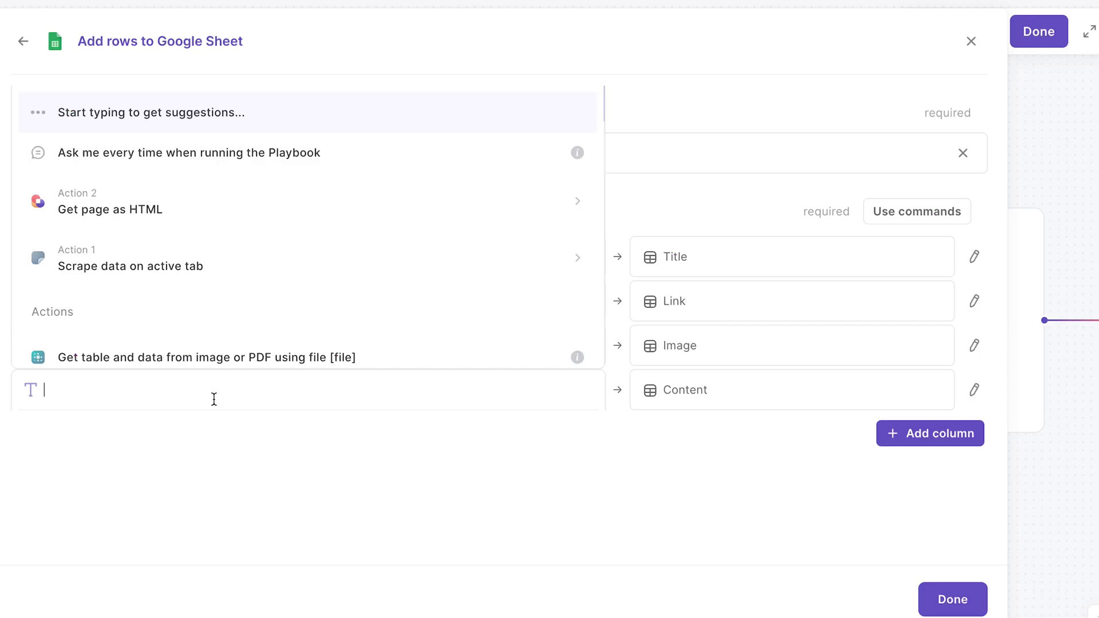
{"action": "left_click", "coordinate": [227, 221]}
{"action": "left_click", "coordinate": [254, 461]}
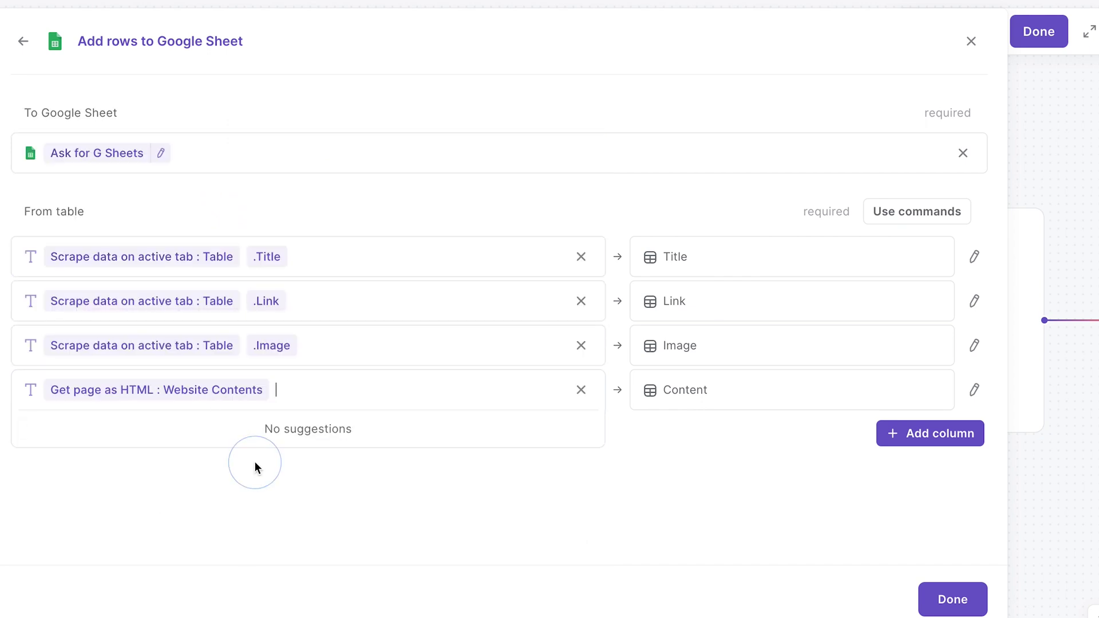
{"action": "left_click", "coordinate": [422, 474]}
Step: Add a Category column mapped to the scraped categories and finish the sheet step
{"action": "left_click", "coordinate": [931, 434]}
{"action": "type", "text": "Categor"}
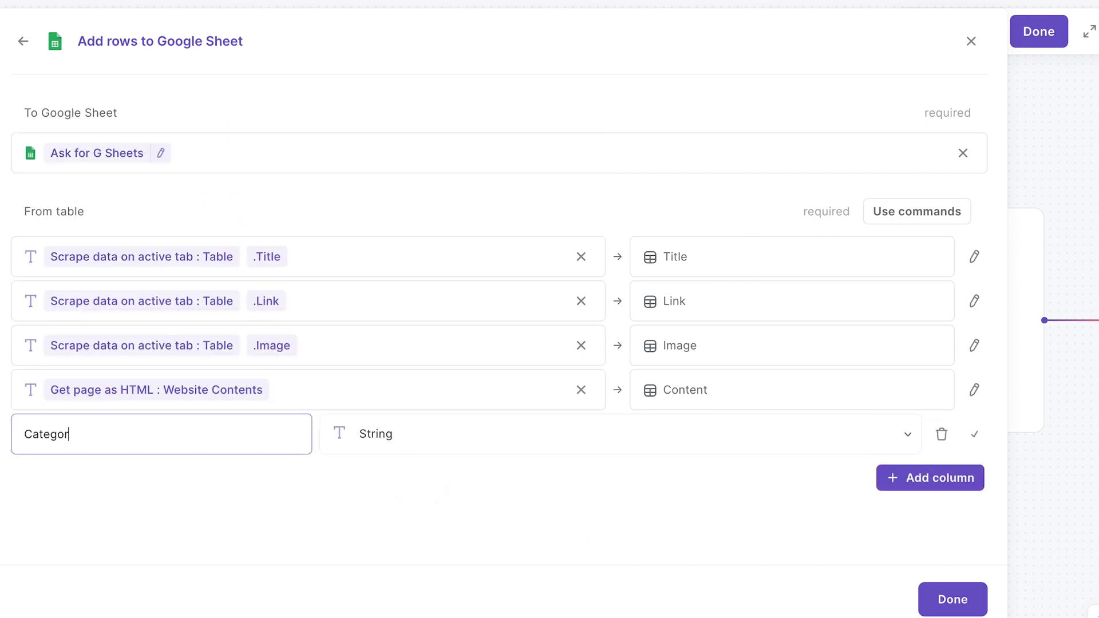
{"action": "type", "text": "y"}
{"action": "key", "text": "Return"}
{"action": "left_click", "coordinate": [431, 442]}
{"action": "left_click", "coordinate": [366, 314]}
{"action": "left_click", "coordinate": [347, 282]}
{"action": "left_click", "coordinate": [689, 508]}
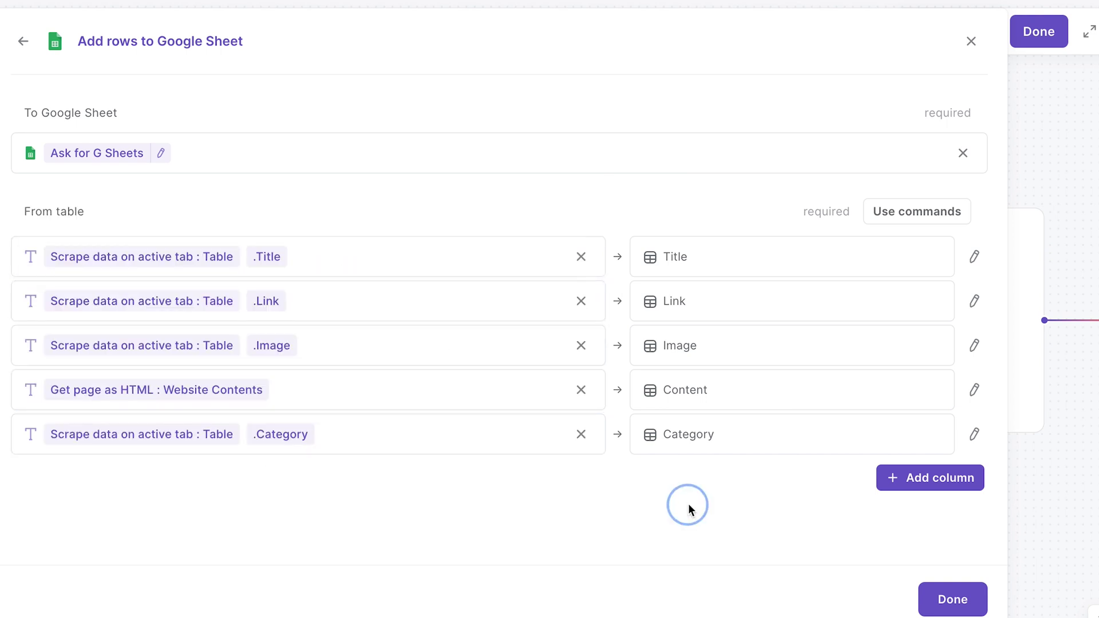
{"action": "left_click", "coordinate": [930, 609]}
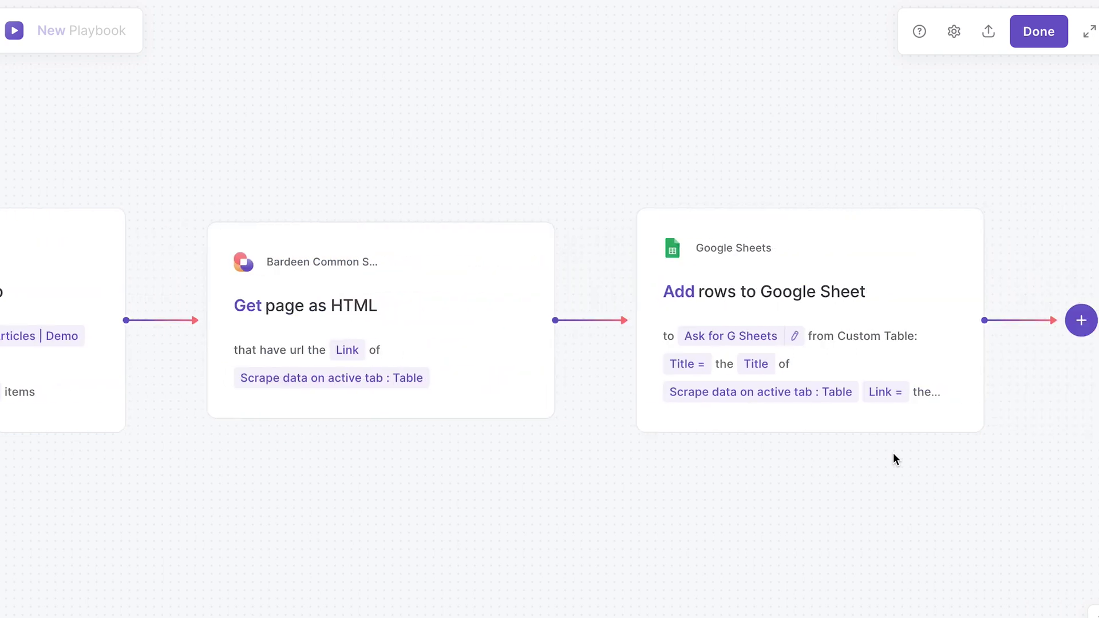
Step: Save the playbook as 'Scrape Bardeen Blog Posts'
{"action": "left_click", "coordinate": [1037, 38]}
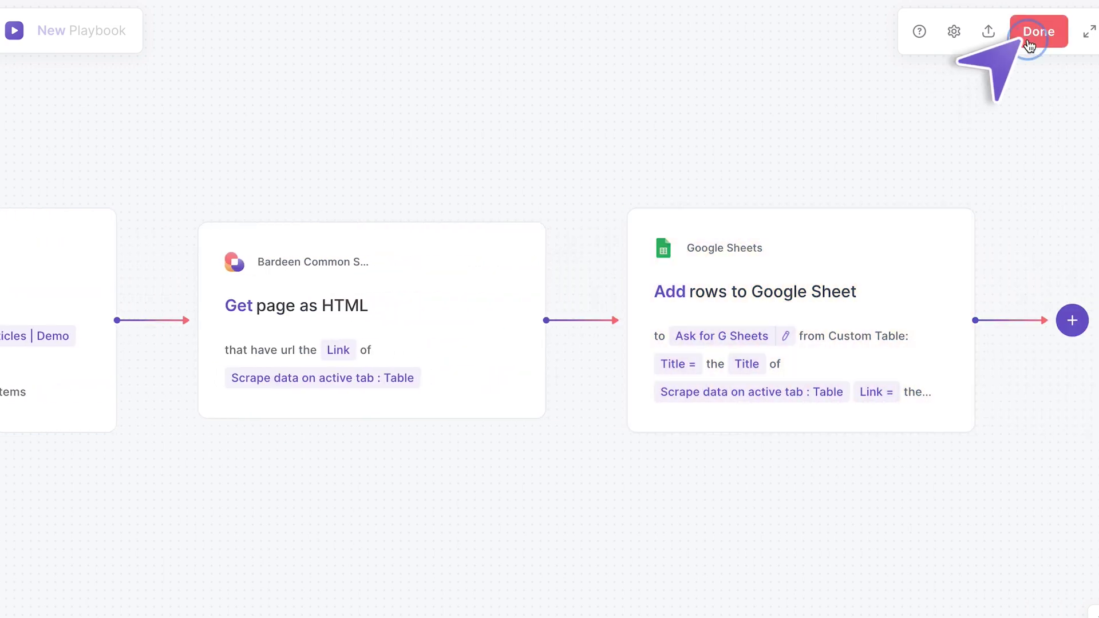
{"action": "type", "text": "Scrape Bardeen Blog Posts"}
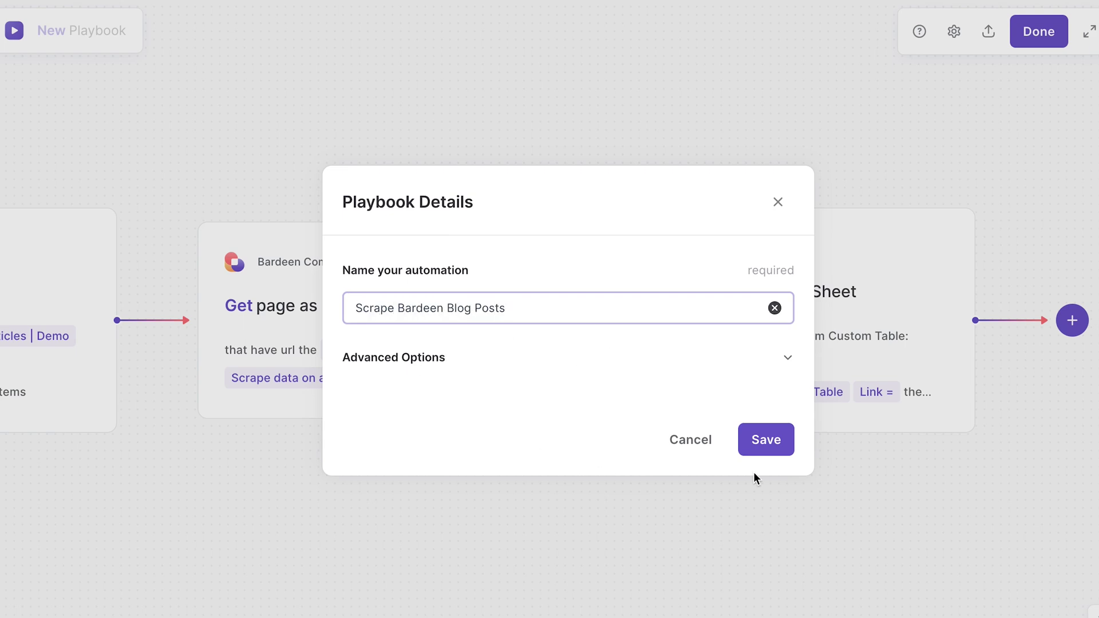
{"action": "left_click", "coordinate": [759, 450]}
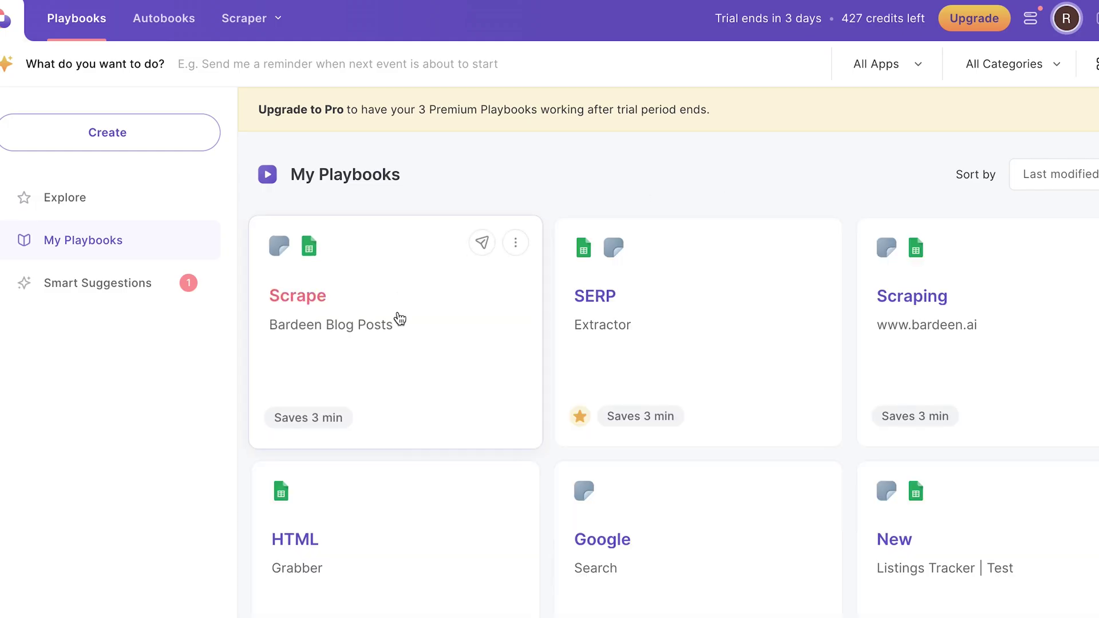
Step: Run the playbook for 10 posts, outputting to a new Google Sheet named 'Blog Posts'
{"action": "left_click", "coordinate": [404, 317]}
{"action": "left_click", "coordinate": [379, 219]}
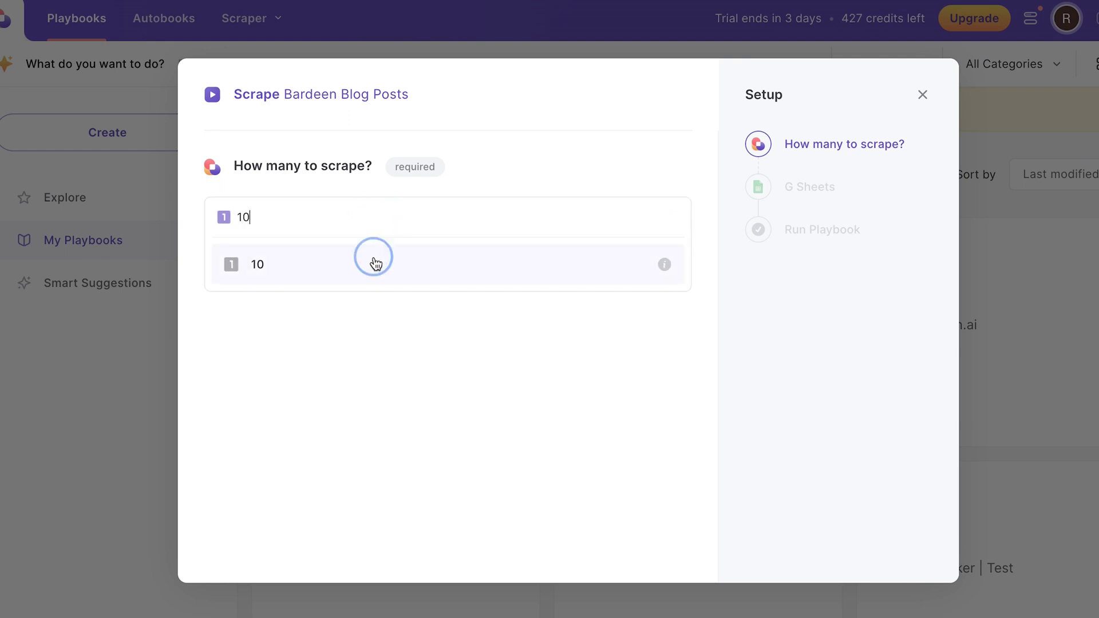
{"action": "left_click", "coordinate": [375, 263]}
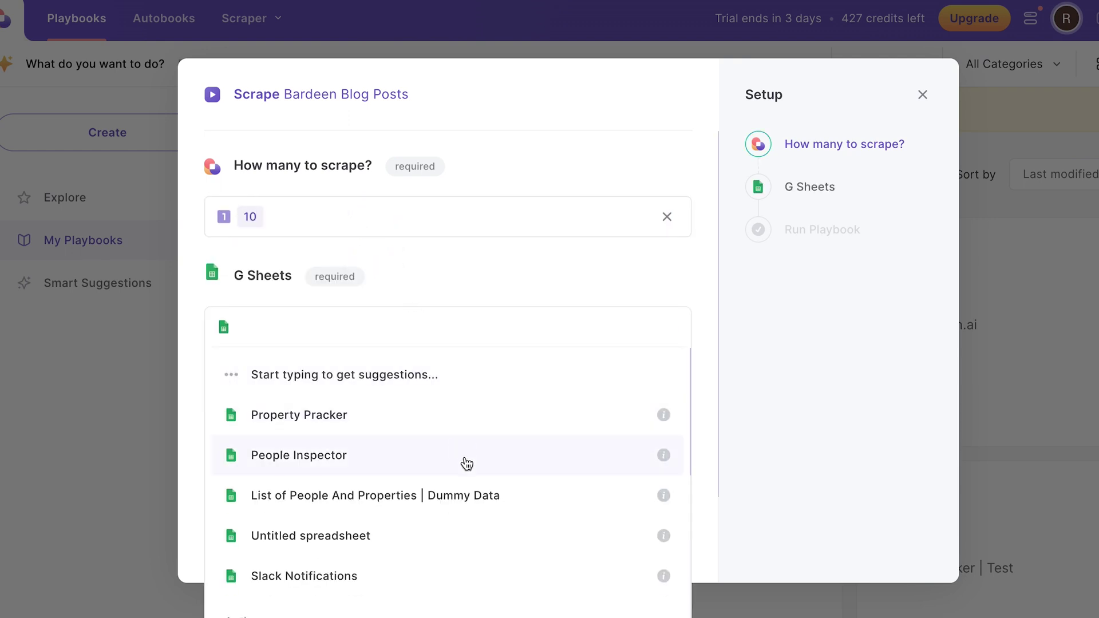
{"action": "scroll", "coordinate": [466, 481], "scroll_direction": "down", "scroll_amount": 3}
{"action": "left_click", "coordinate": [491, 523]}
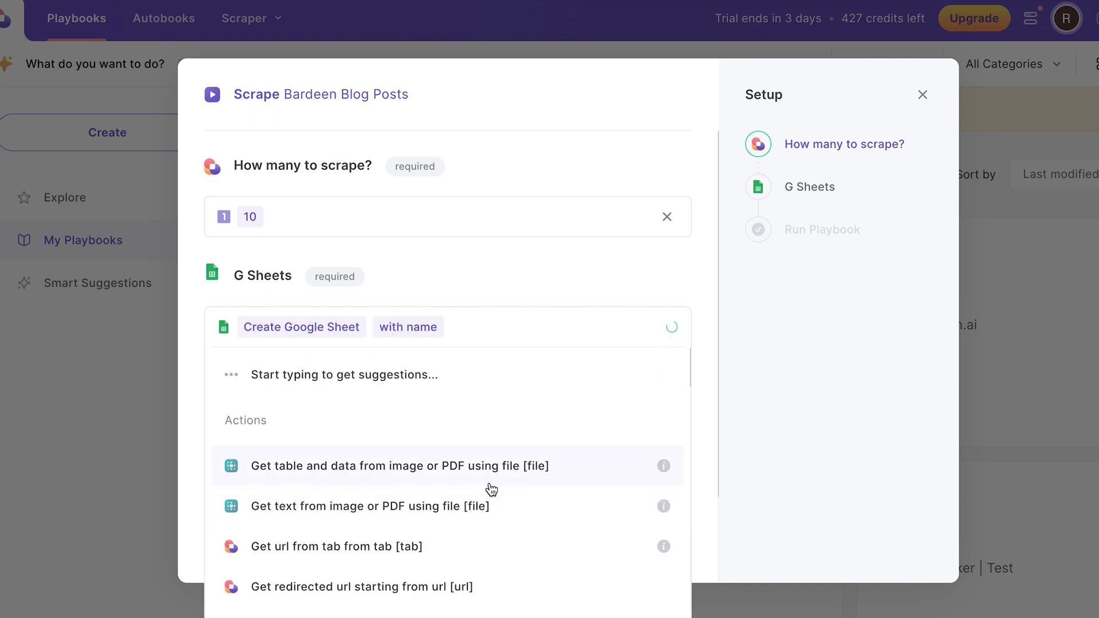
{"action": "type", "text": "Blog Posts"}
{"action": "left_click", "coordinate": [448, 378]}
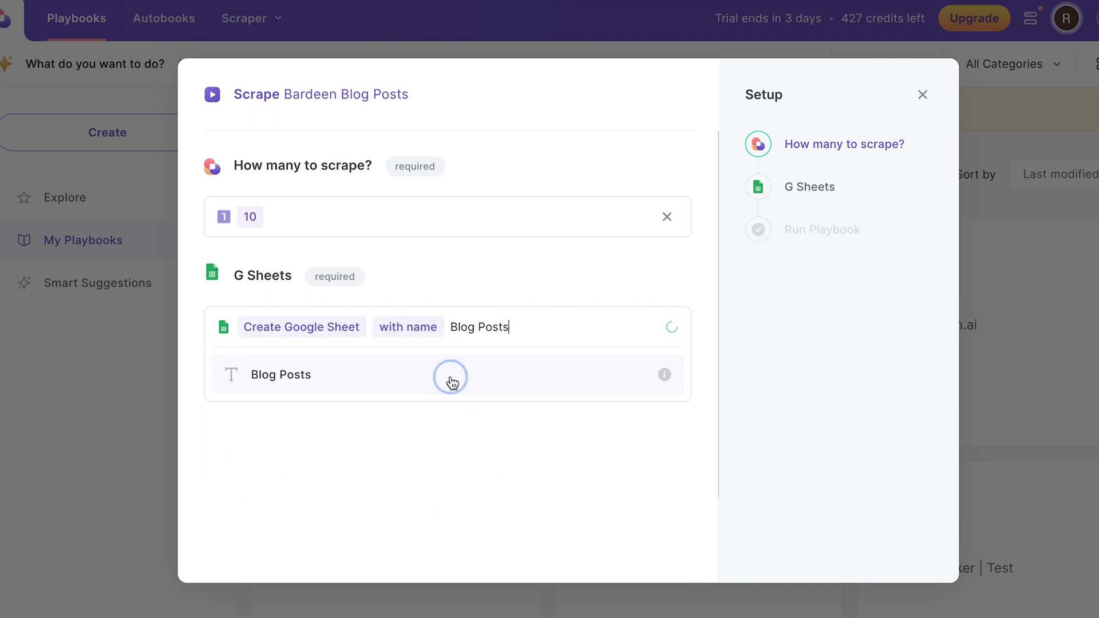
{"action": "left_click", "coordinate": [474, 361]}
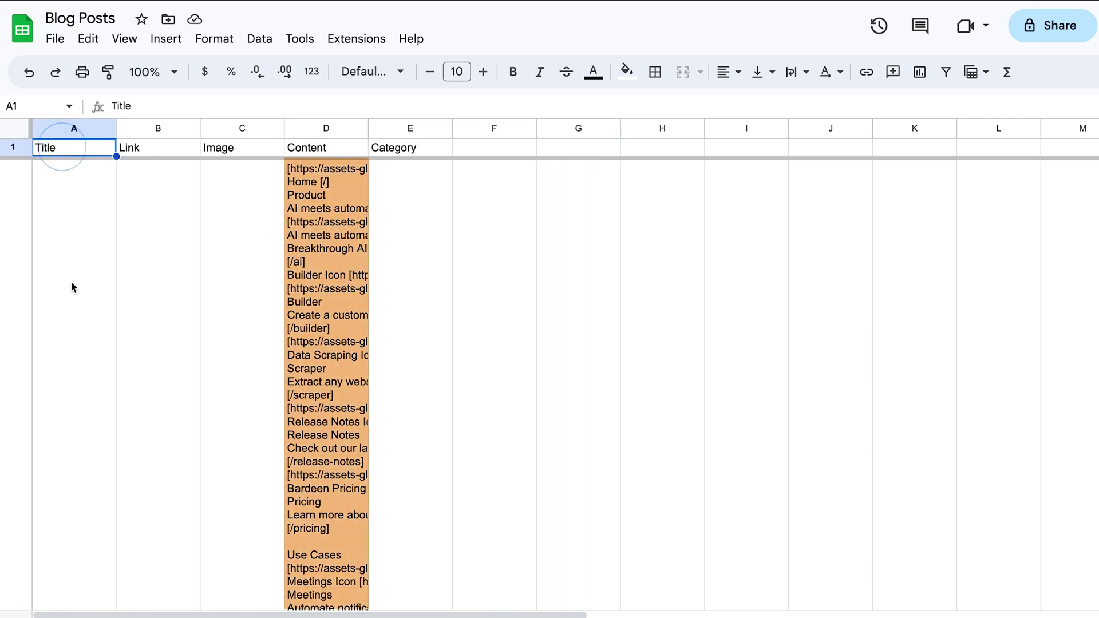
Step: Bold the header row, make rows 1–11 compact, and add the 'AI Meta Descriptions' heading in F1
{"action": "key", "text": "ctrl+a"}
{"action": "key", "text": "ctrl+b"}
{"action": "right_click", "coordinate": [81, 206]}
{"action": "left_click", "coordinate": [149, 423]}
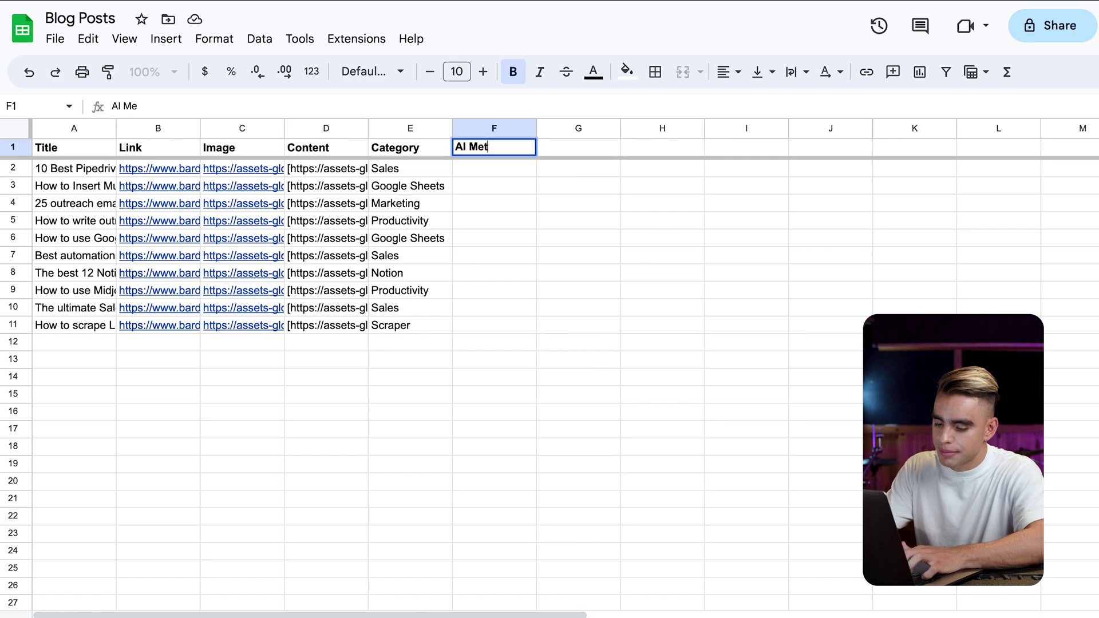
{"action": "key", "text": "Return"}
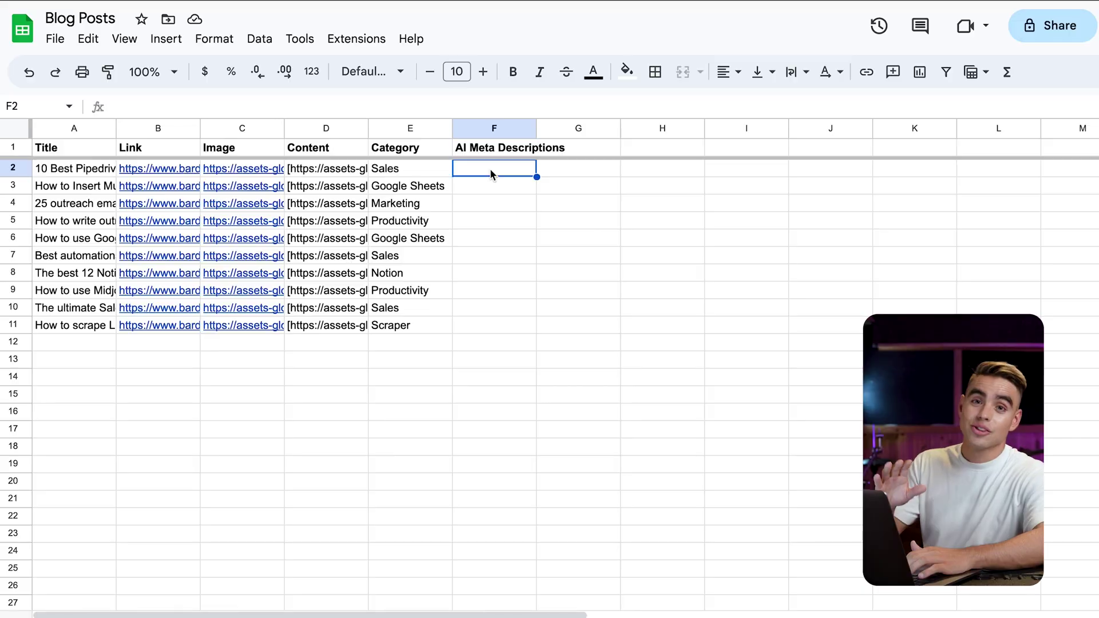
Step: Open the GPT for Sheets and Docs sidebar and expand the GPT function's description and example
{"action": "left_click", "coordinate": [344, 40]}
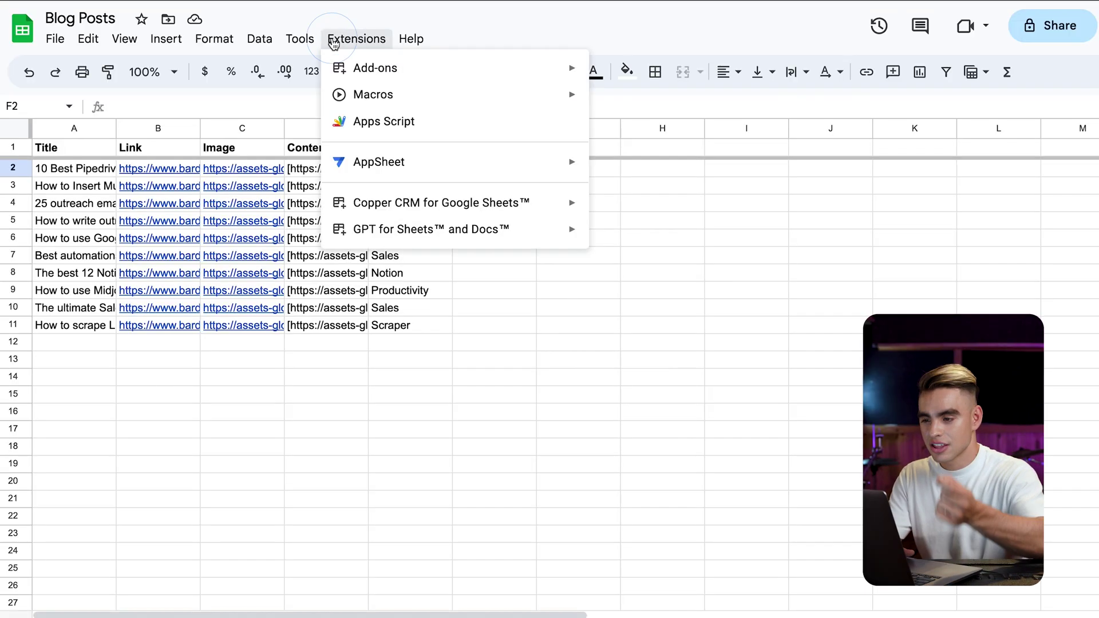
{"action": "mouse_move", "coordinate": [507, 236]}
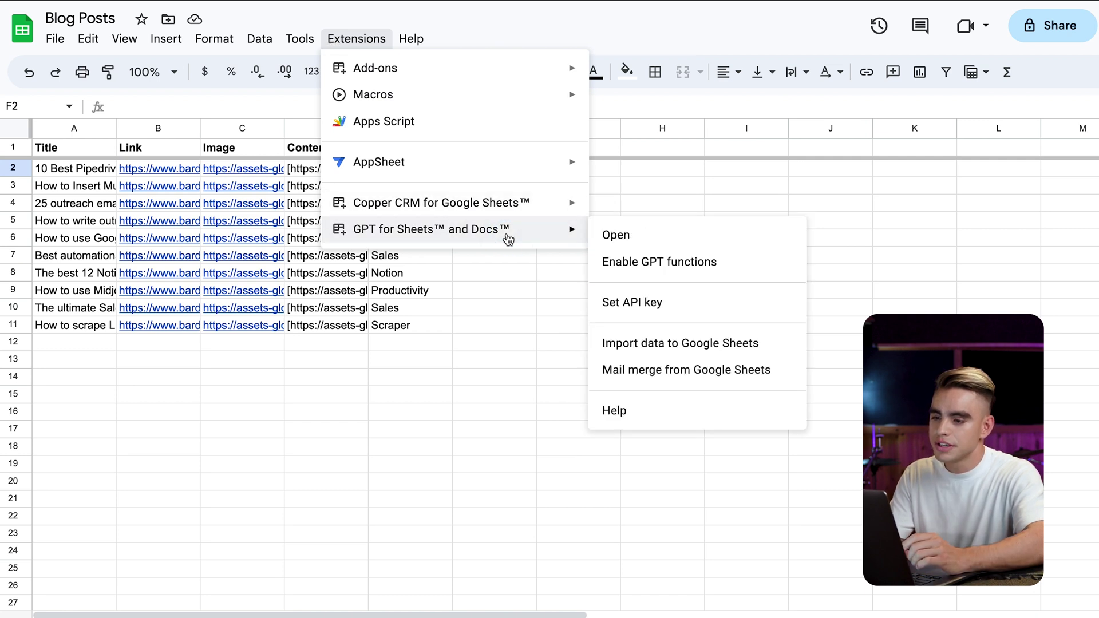
{"action": "left_click", "coordinate": [629, 243]}
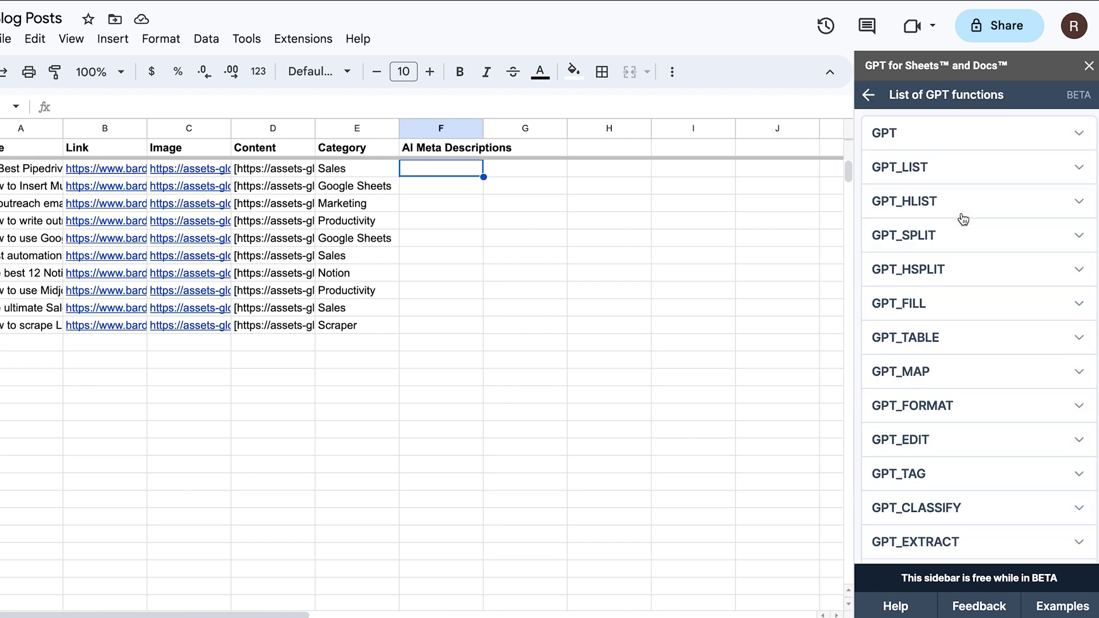
{"action": "left_click", "coordinate": [962, 134]}
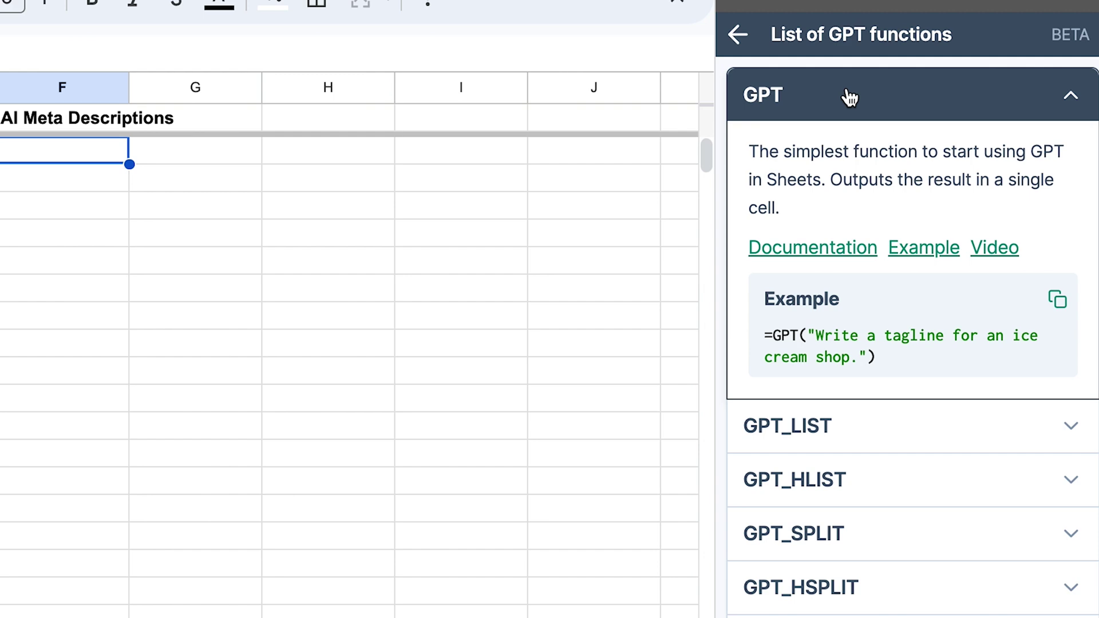
Step: Enter =gpt(CONCATENATE(...)) in F2, prompting a 110–160 character meta description from A2 and D2
{"action": "type", "text": "=gpt"}
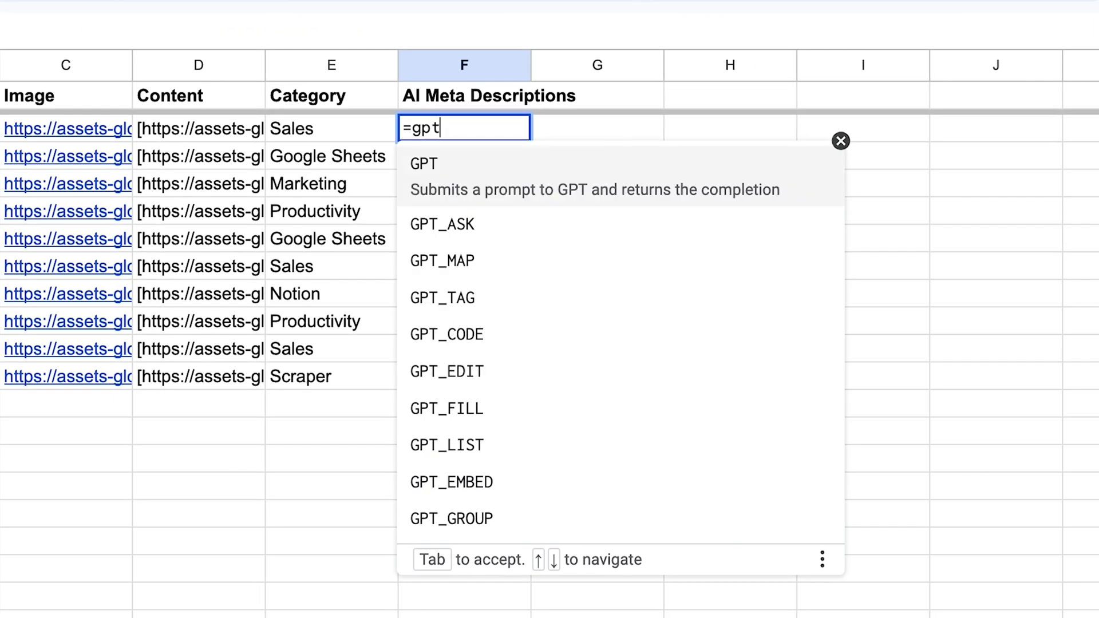
{"action": "type", "text": "("}
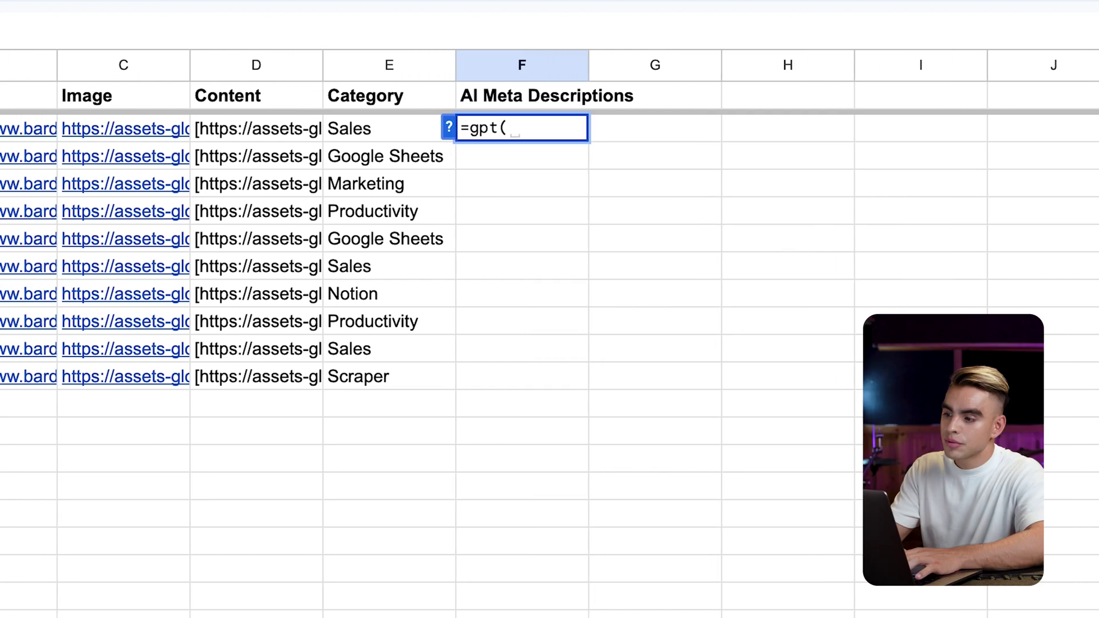
{"action": "type", "text": "\""}
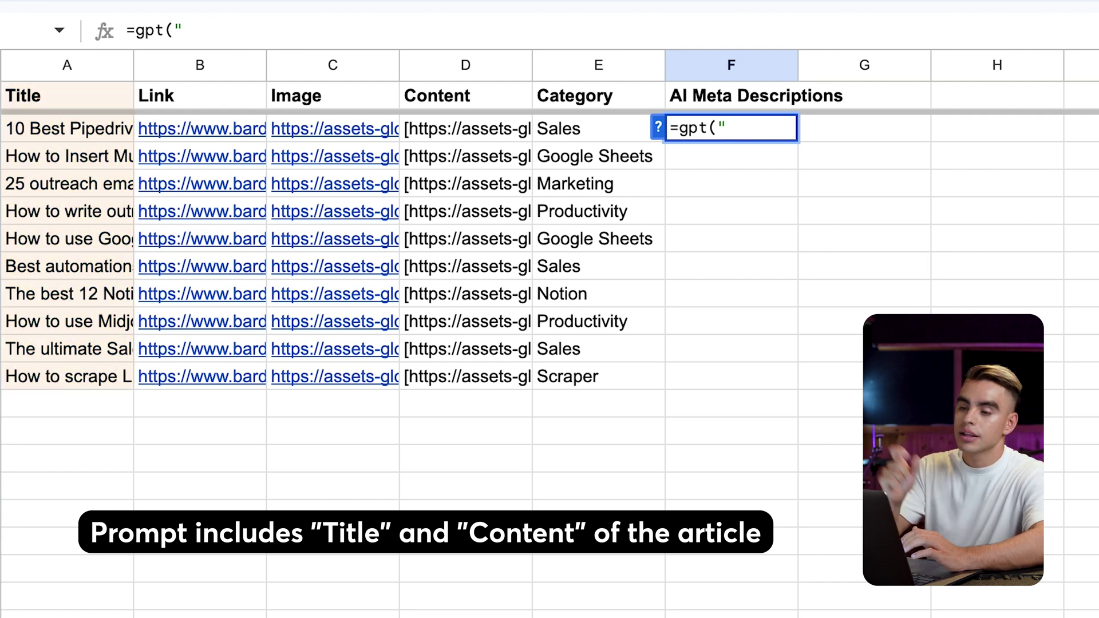
{"action": "key", "text": "BackSpace"}
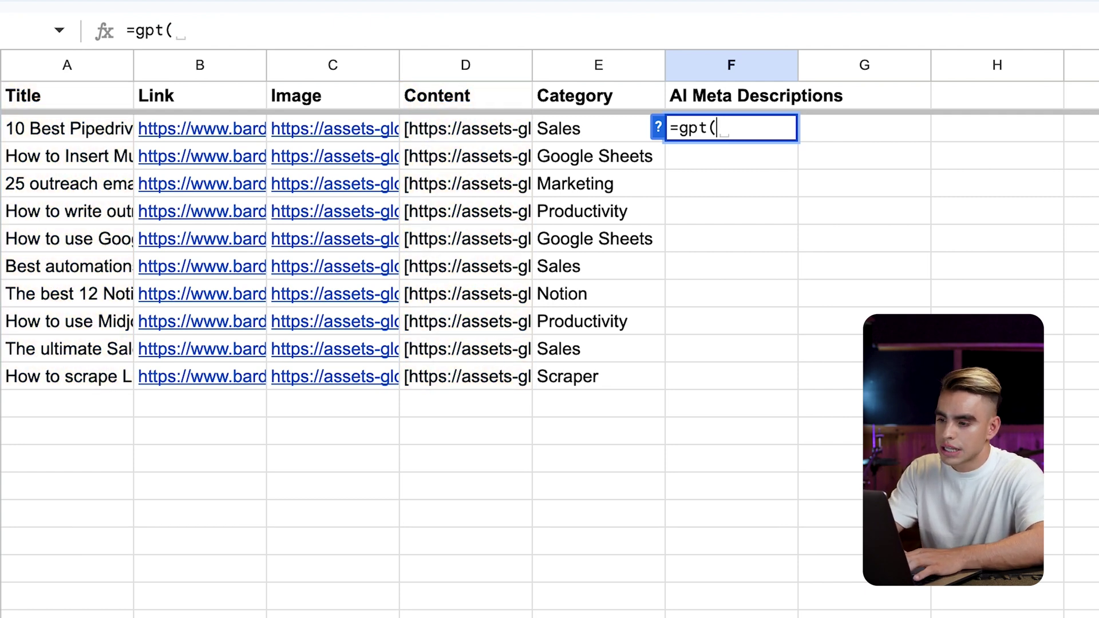
{"action": "type", "text": "concat"}
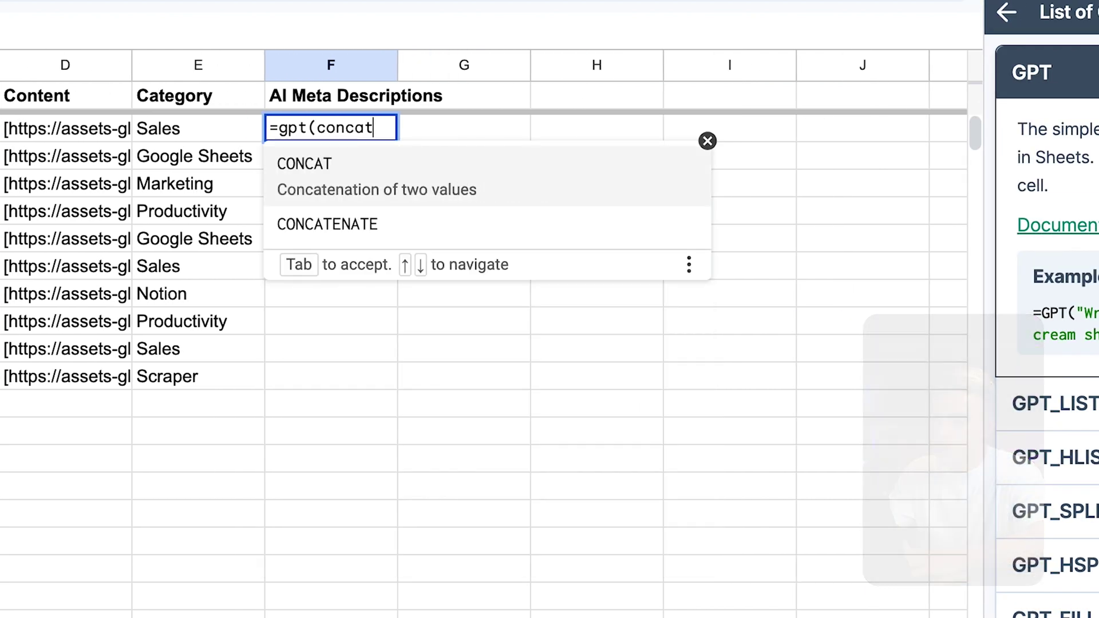
{"action": "left_click", "coordinate": [618, 229]}
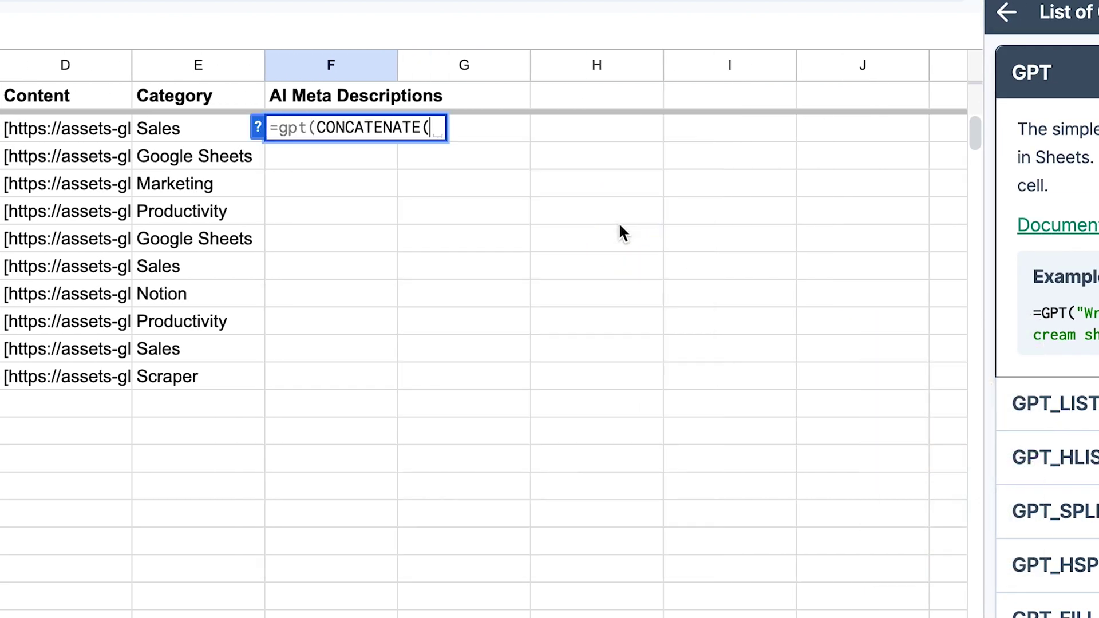
{"action": "type", "text": "\"Write a meta description for an article with main keyword: \", A2, \"The meta description should be between 110 and 160 characters. Make it engaging but don't repeat the same stuff info in the title. Here is the blog post content: \",D2"}
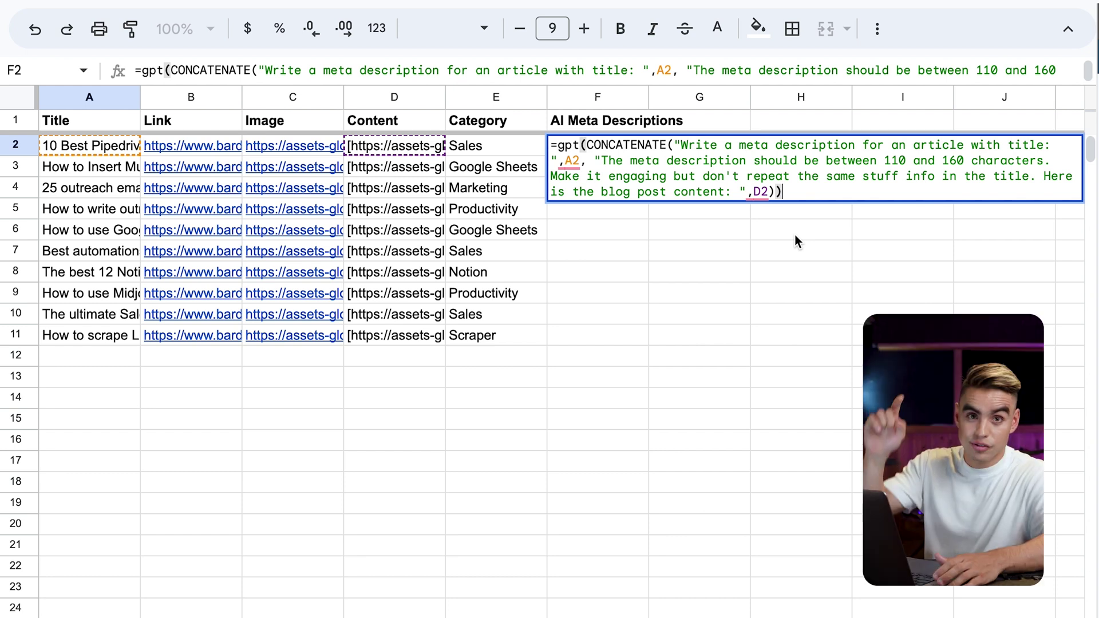
{"action": "key", "text": "Escape"}
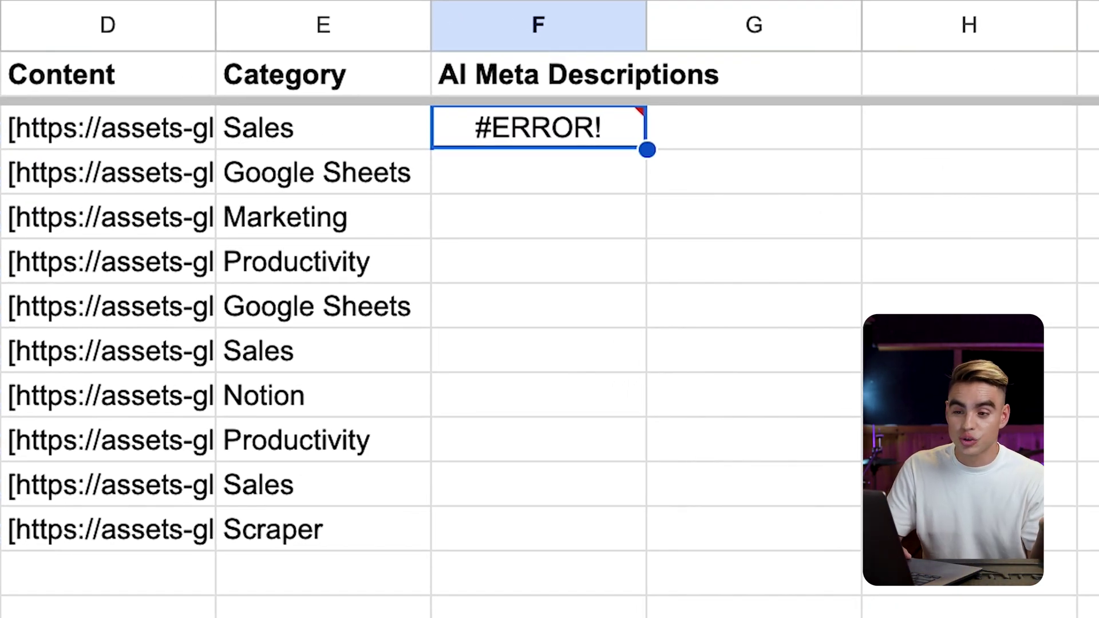
Step: After F2 shows #ERROR!, switch the add-on's default model to GPT-4 and re-edit F2
{"action": "mouse_move", "coordinate": [540, 131]}
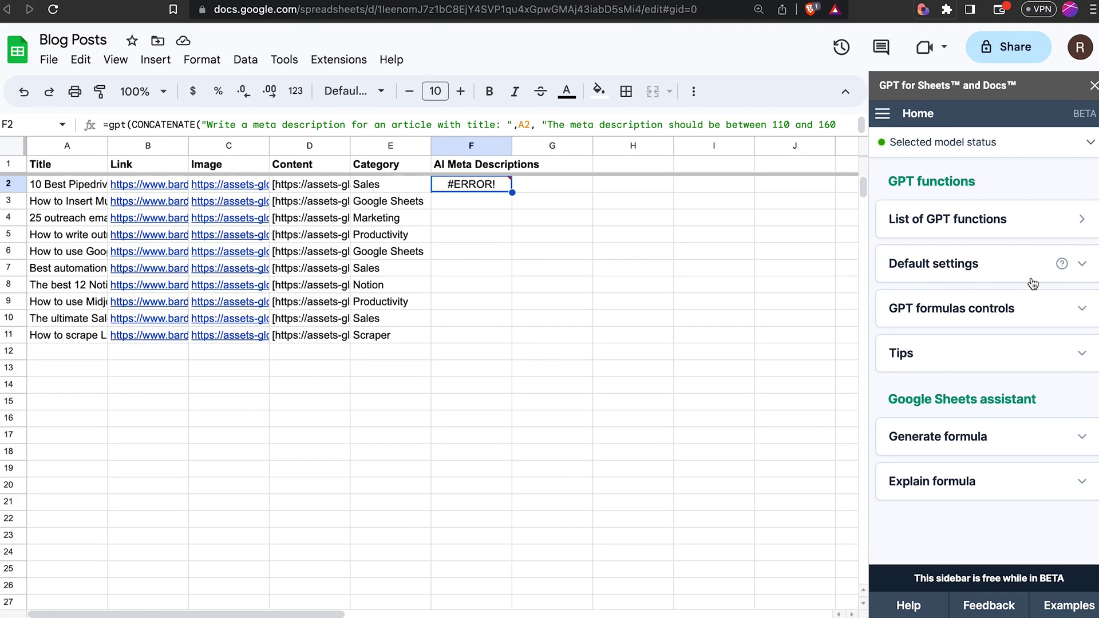
{"action": "left_click", "coordinate": [1028, 270]}
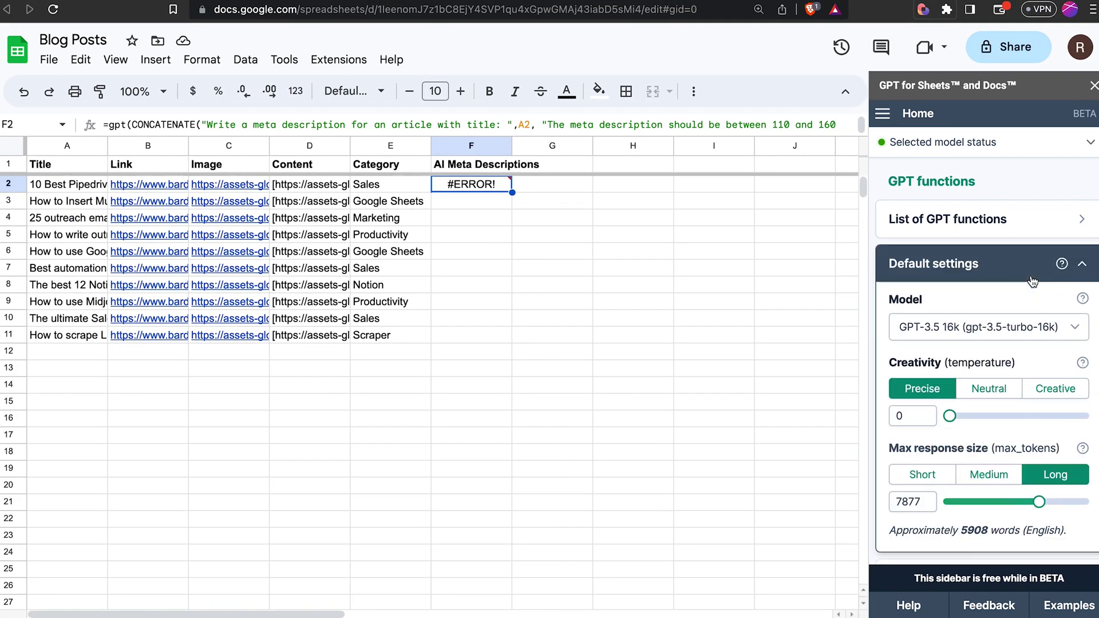
{"action": "left_click", "coordinate": [1048, 326]}
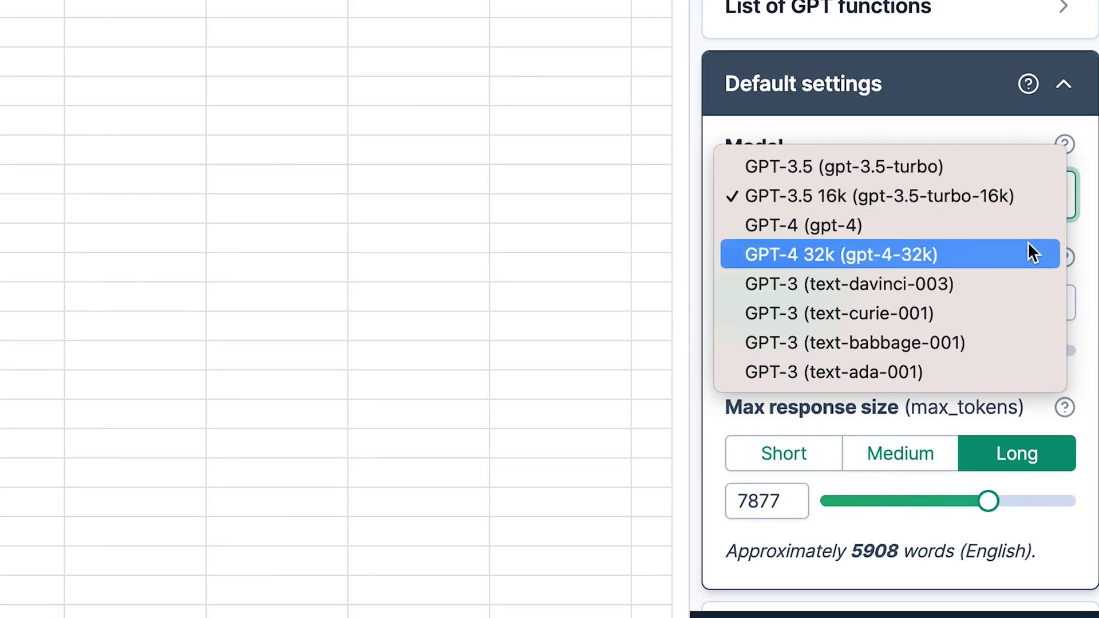
{"action": "left_click", "coordinate": [1022, 227]}
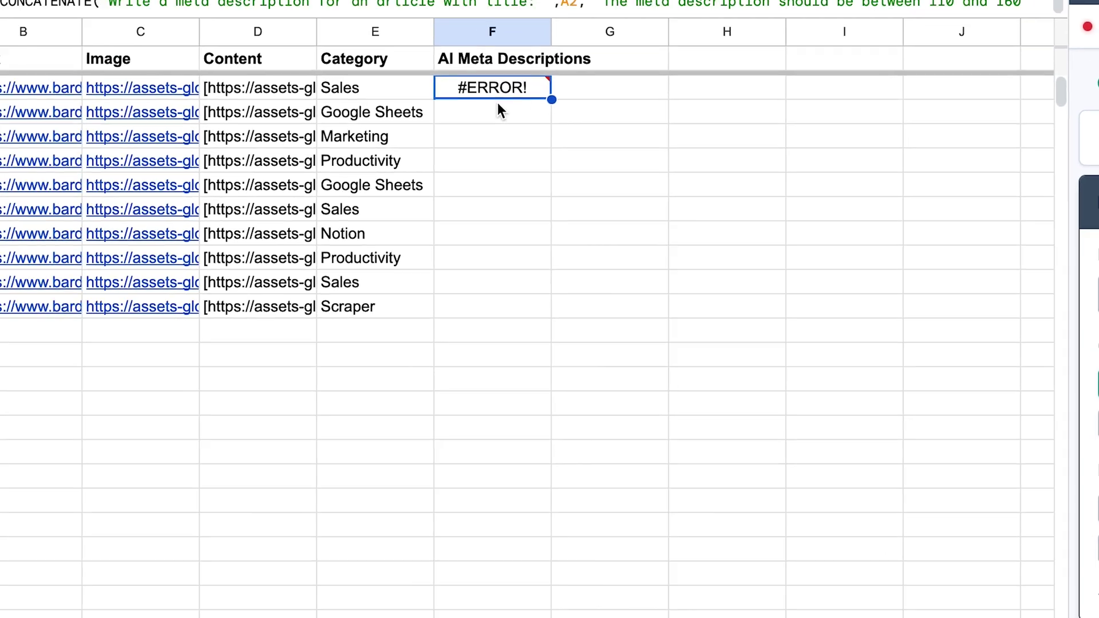
{"action": "double_click", "coordinate": [496, 102]}
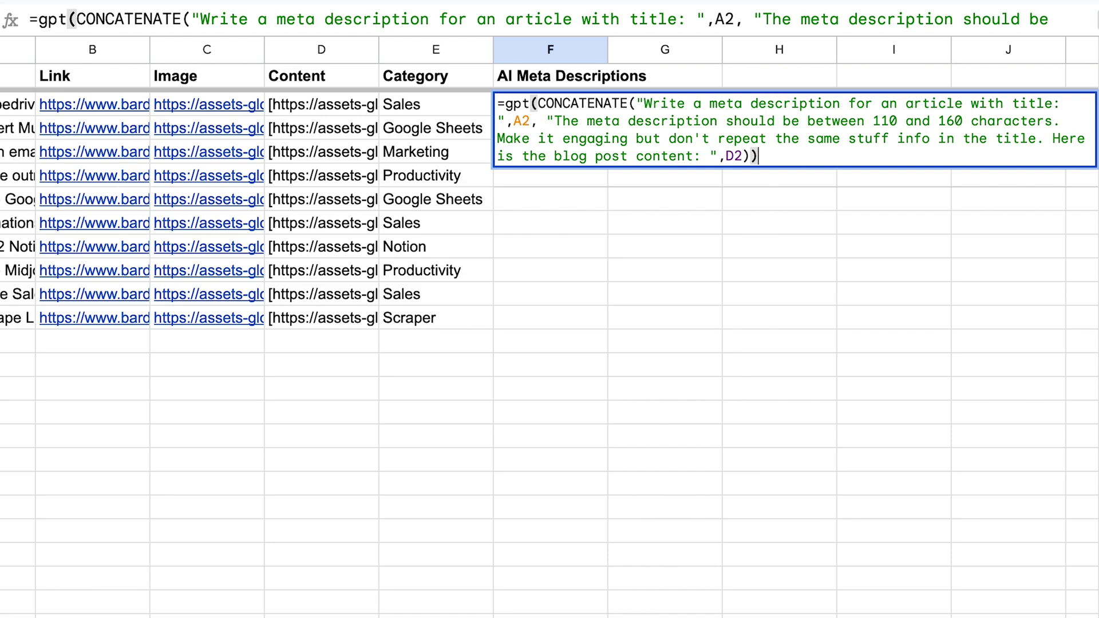
Step: Recalculate F2 and copy its GPT formula down through F11 for all ten posts
{"action": "key", "text": "Return"}
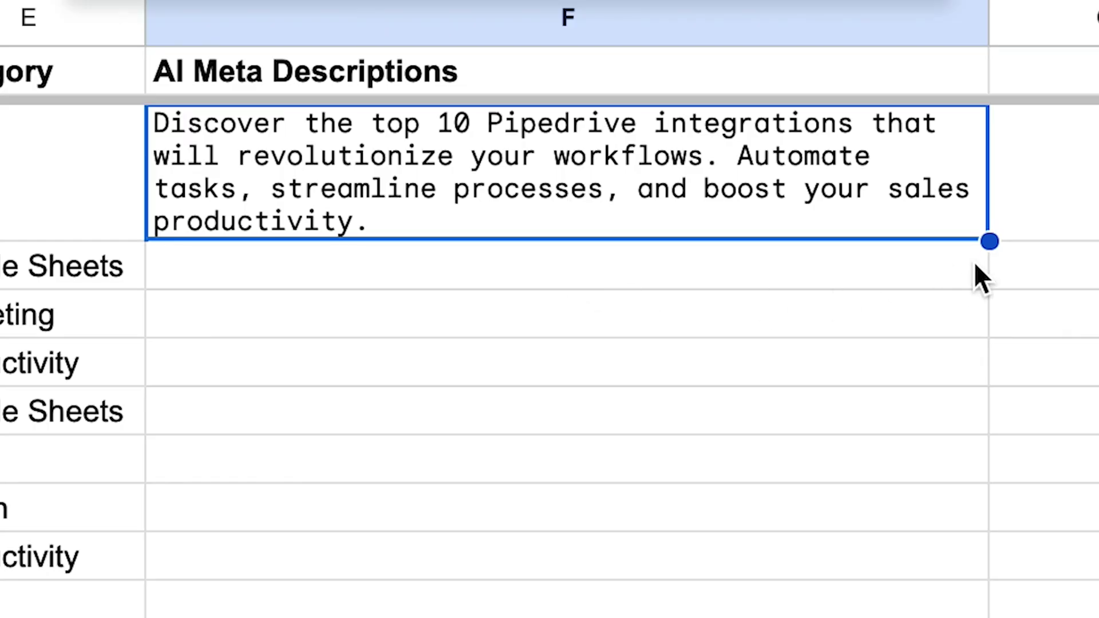
{"action": "mouse_move", "coordinate": [981, 240]}
{"action": "left_mouse_down"}
{"action": "mouse_move", "coordinate": [974, 518]}
{"action": "mouse_move", "coordinate": [973, 256]}
{"action": "left_mouse_up"}
{"action": "left_click", "coordinate": [973, 256]}
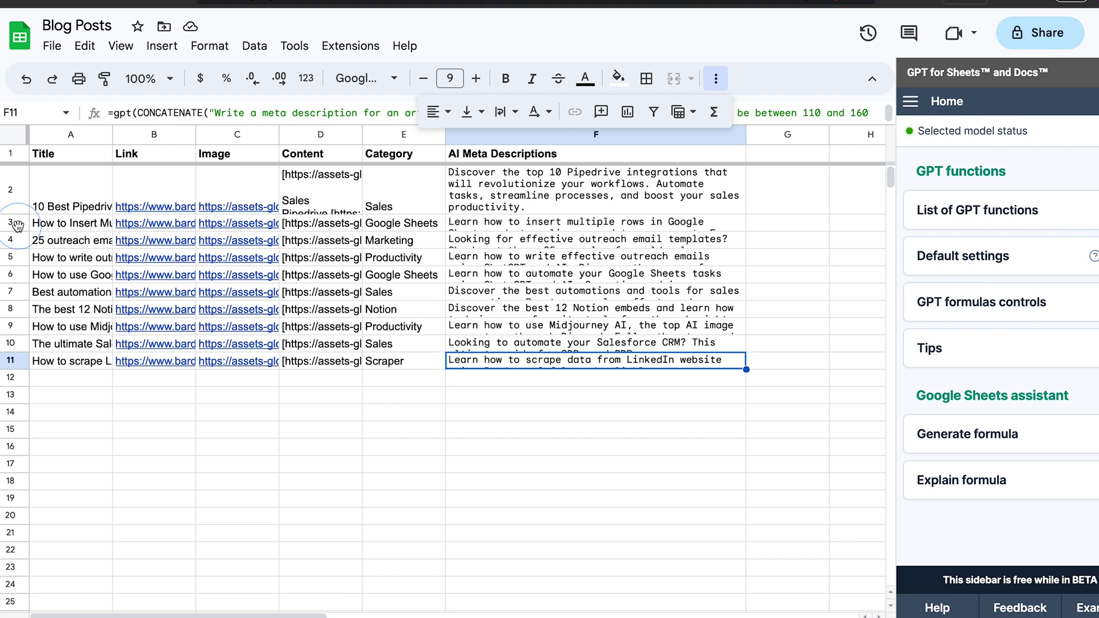
{"action": "left_click", "coordinate": [11, 223]}
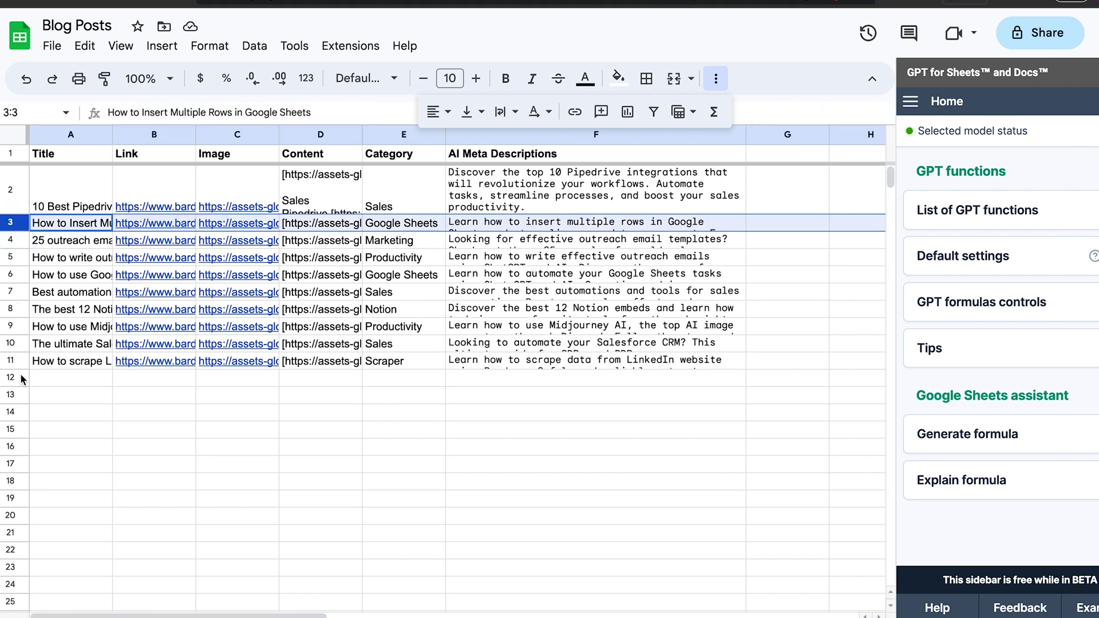
Step: Enlarge rows 3–11 and set the add-on's creativity to Creative 0.8, keeping GPT-3.5 16k
{"action": "left_click", "coordinate": [19, 366], "text": "shift"}
{"action": "left_click_drag", "start_coordinate": [19, 366], "coordinate": [14, 409]}
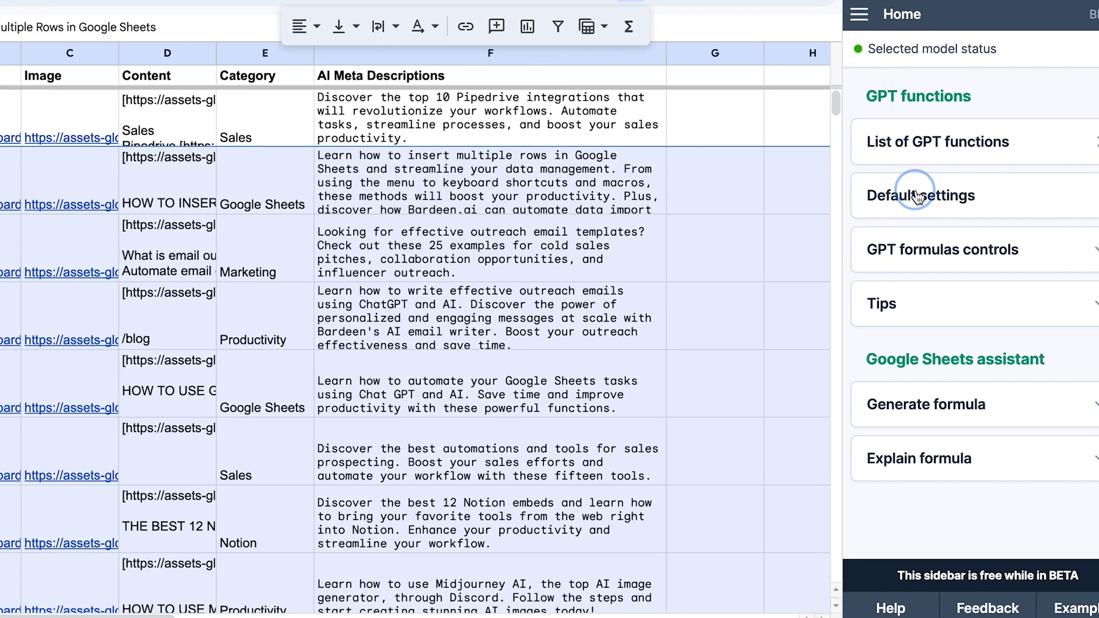
{"action": "left_click", "coordinate": [957, 256]}
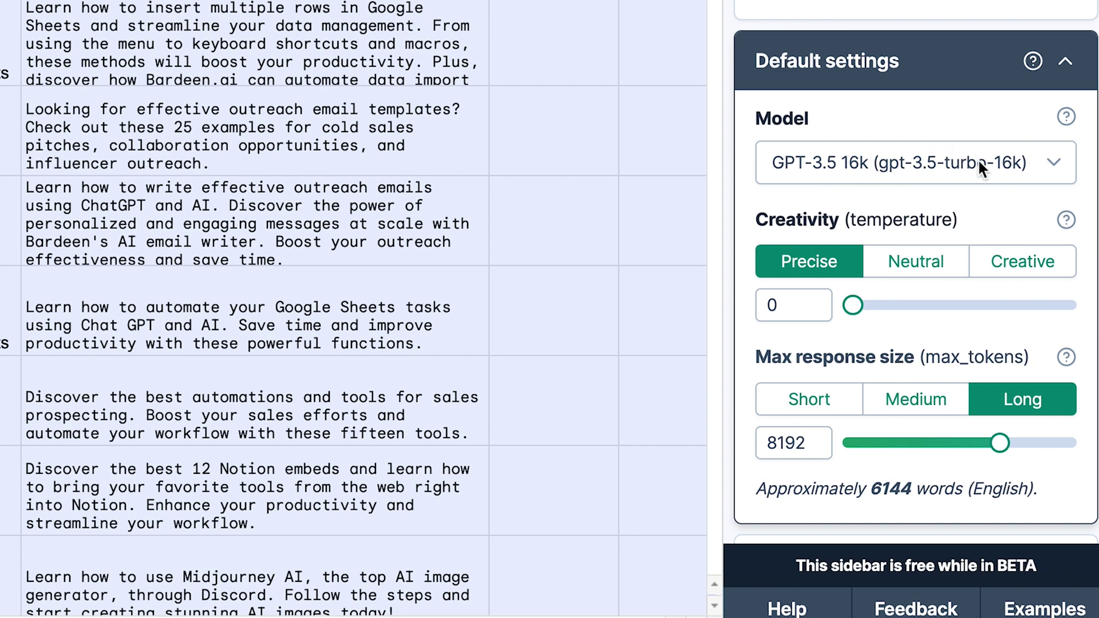
{"action": "left_click", "coordinate": [994, 172]}
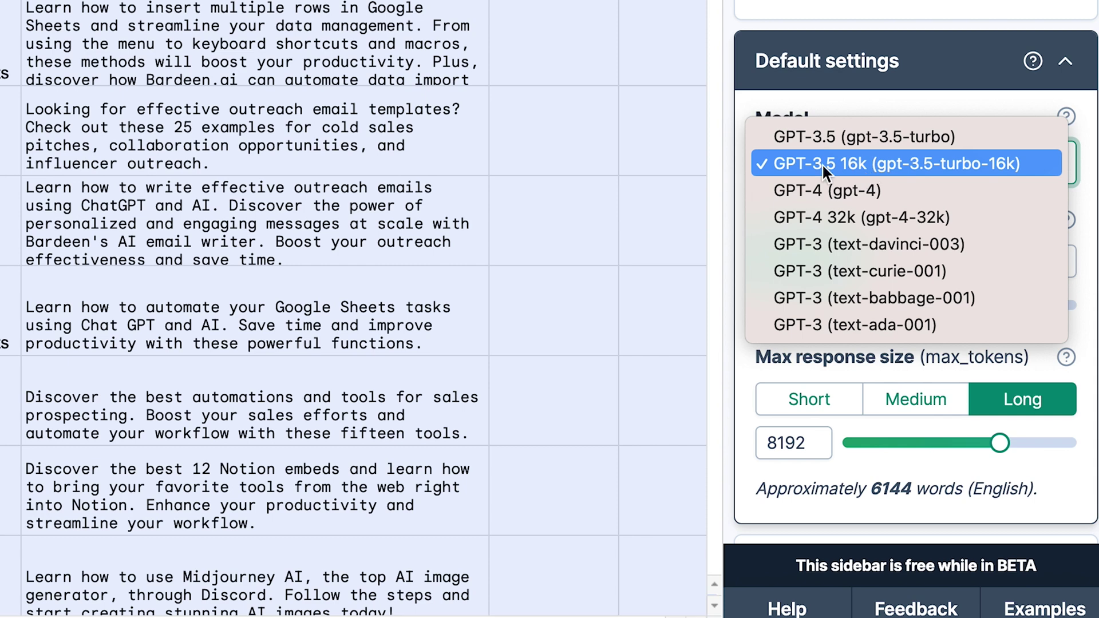
{"action": "left_click", "coordinate": [1092, 196]}
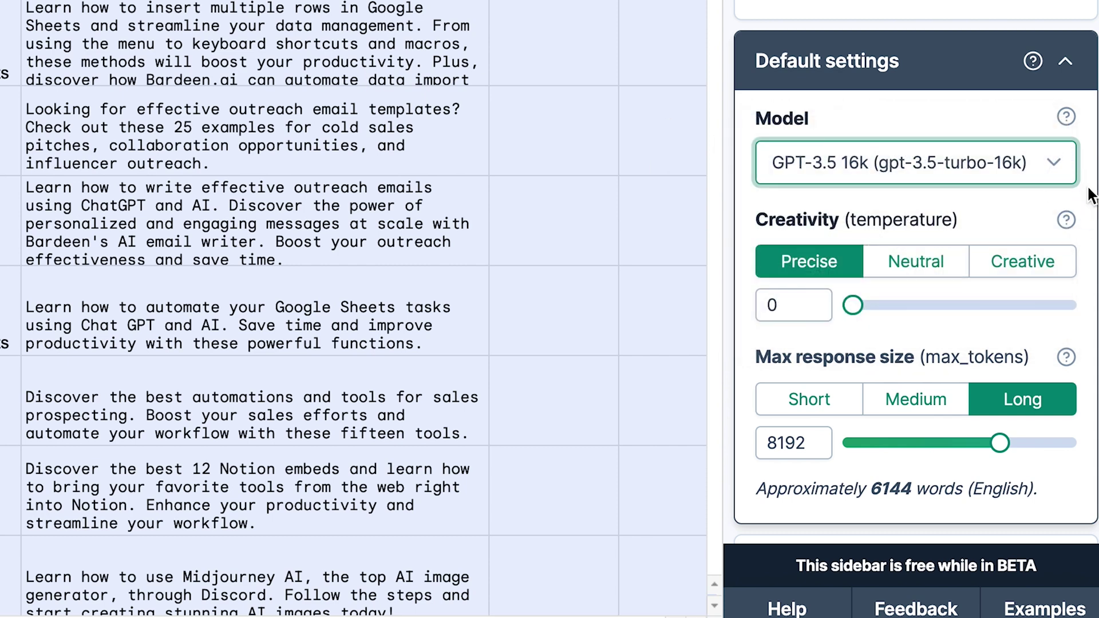
{"action": "scroll", "coordinate": [1033, 229], "scroll_direction": "down", "scroll_amount": 2}
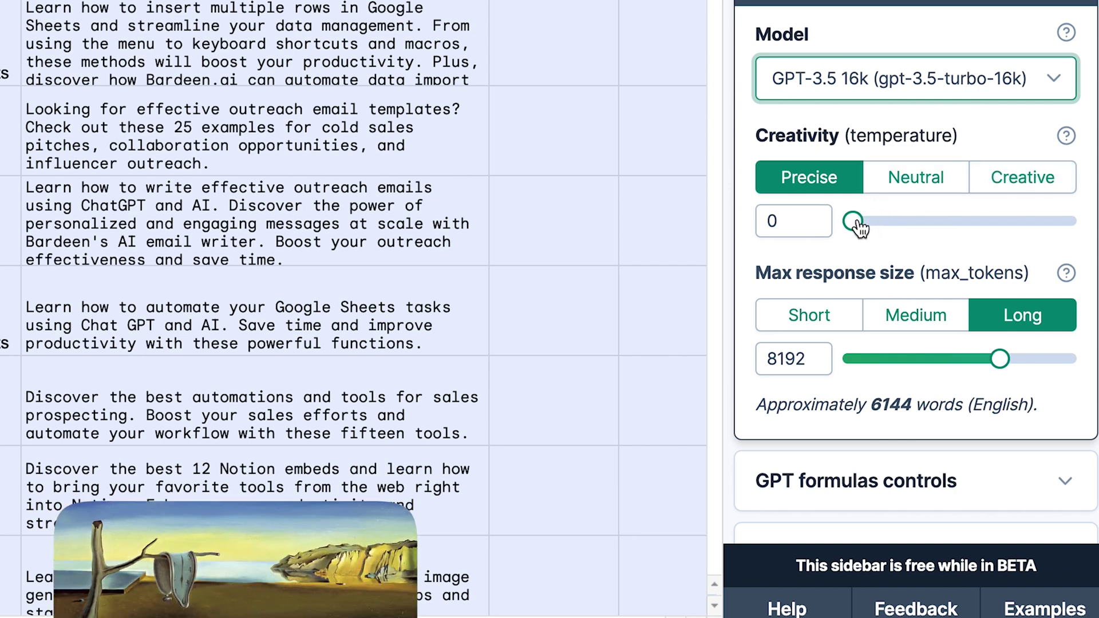
{"action": "mouse_move", "coordinate": [854, 222]}
{"action": "left_mouse_down"}
{"action": "mouse_move", "coordinate": [1046, 225]}
{"action": "mouse_move", "coordinate": [1026, 225]}
{"action": "left_mouse_up"}
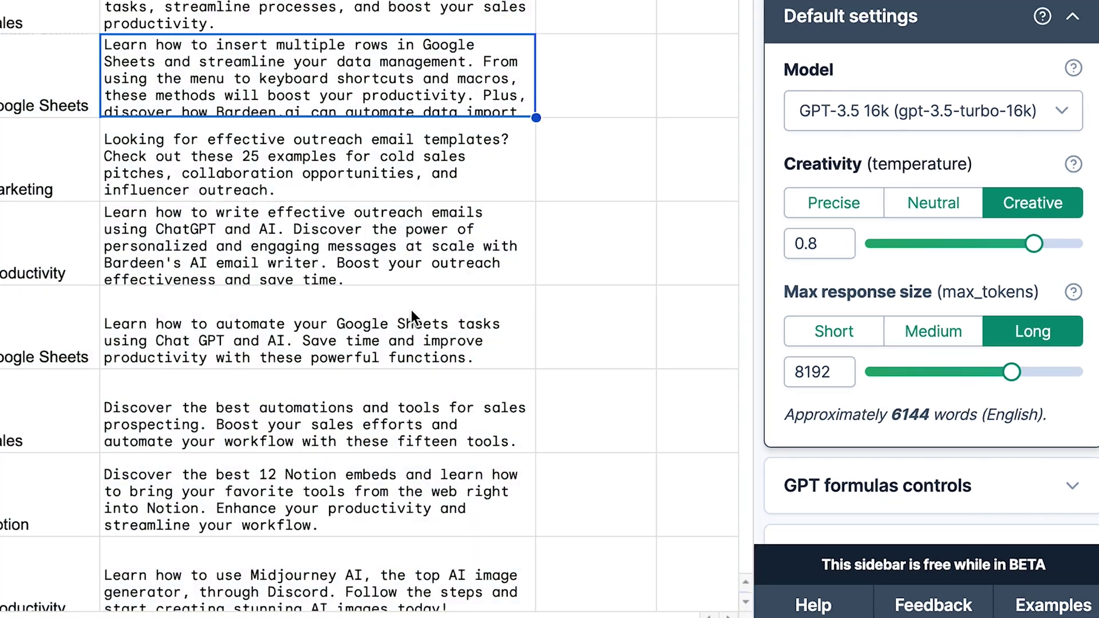
Step: Clear the old descriptions below F2 and copy F2's =gpt formula down to every post row
{"action": "scroll", "coordinate": [491, 337], "scroll_direction": "down", "scroll_amount": 5}
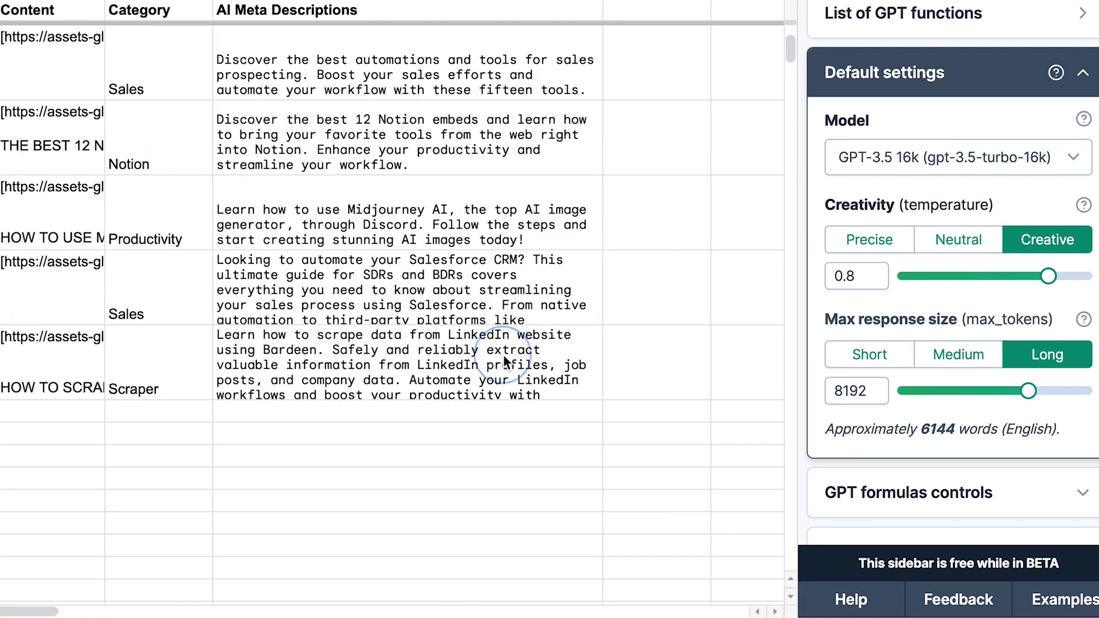
{"action": "key", "text": "ctrl+shift+Down"}
{"action": "key", "text": "Delete"}
{"action": "scroll", "coordinate": [392, 315], "scroll_direction": "up", "scroll_amount": 5}
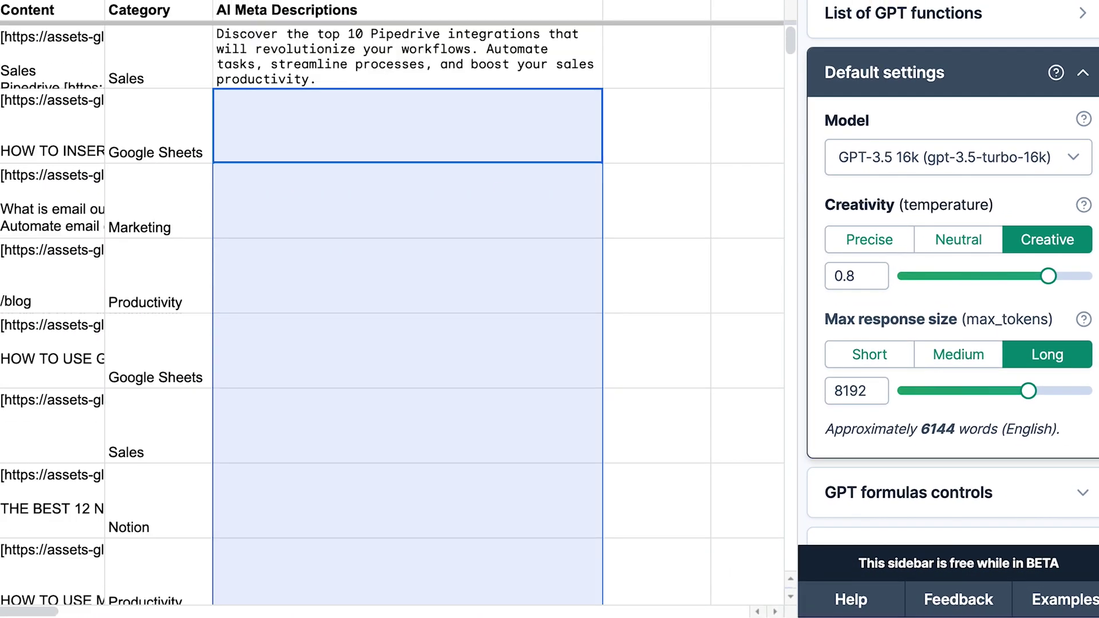
{"action": "left_click", "coordinate": [447, 54]}
{"action": "left_click_drag", "start_coordinate": [602, 87], "coordinate": [457, 149]}
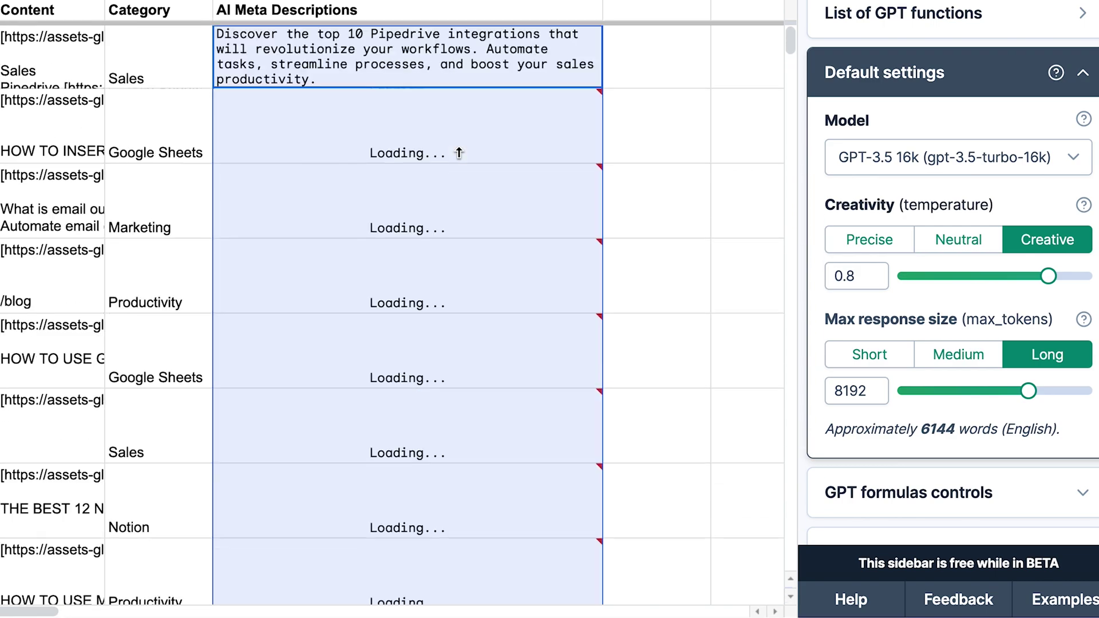
{"action": "left_click", "coordinate": [435, 157]}
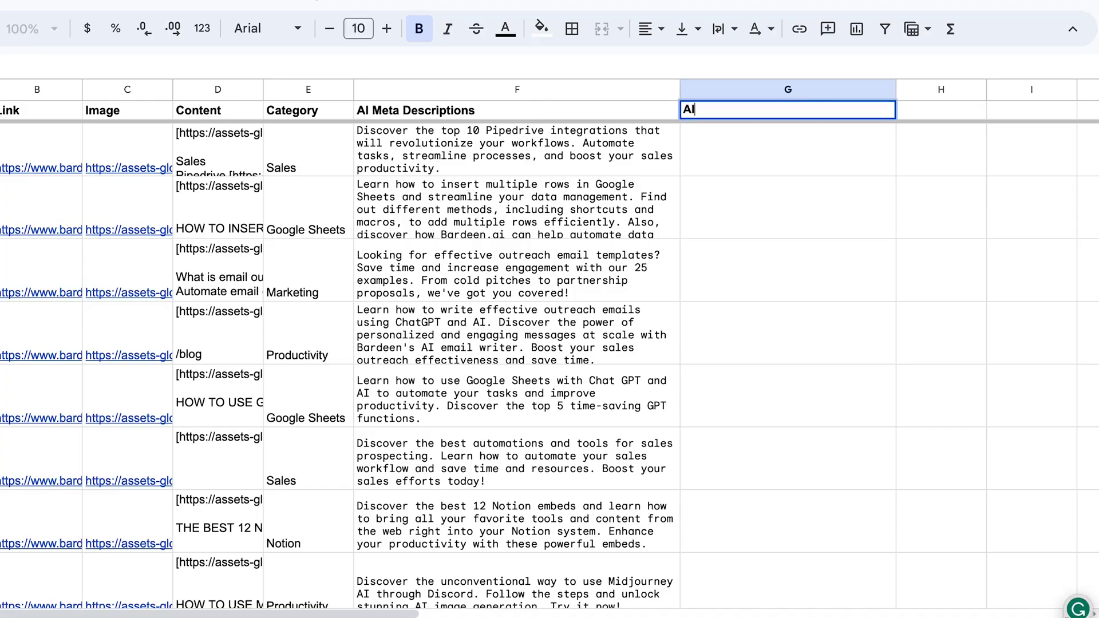
Step: Add 'AI Summary' in G1 and a G2 =gpt formula summarizing D2 in up to 8 engaging bullet points
{"action": "type", "text": " Summary"}
{"action": "key", "text": "Return"}
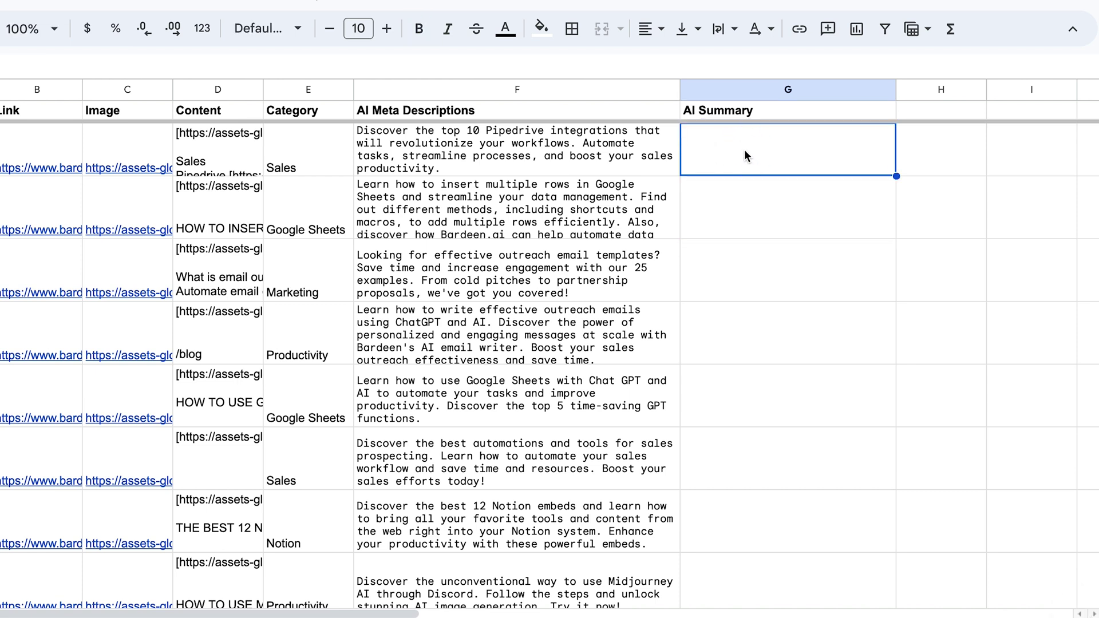
{"action": "type", "text": "=gpt("}
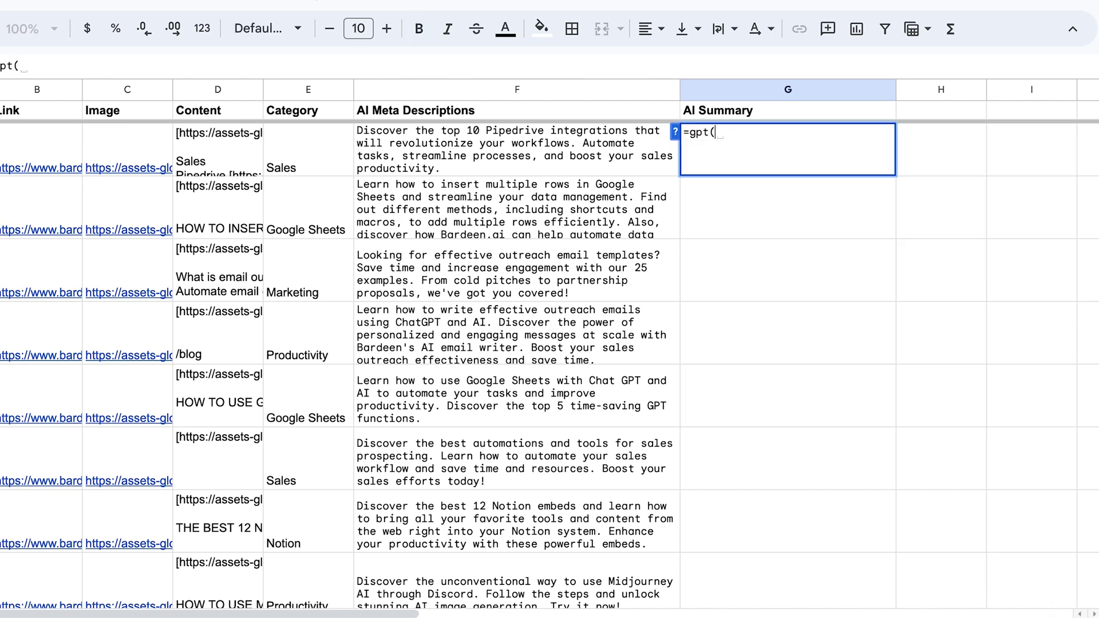
{"action": "type", "text": "con"}
{"action": "key", "text": "Down"}
{"action": "key", "text": "Down"}
{"action": "key", "text": "Down"}
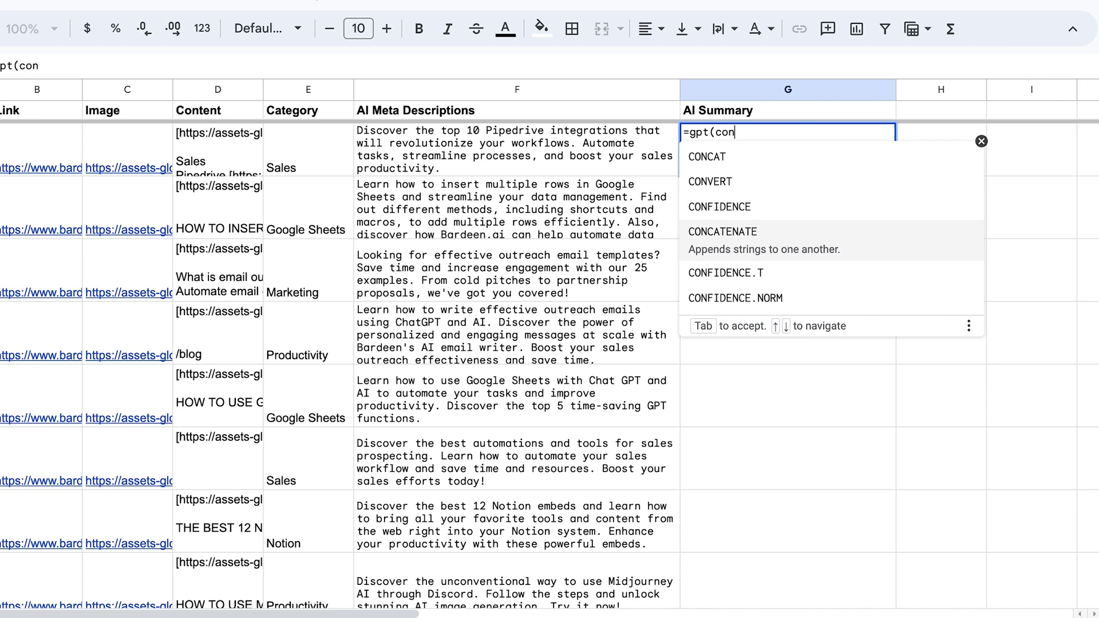
{"action": "key", "text": "Tab"}
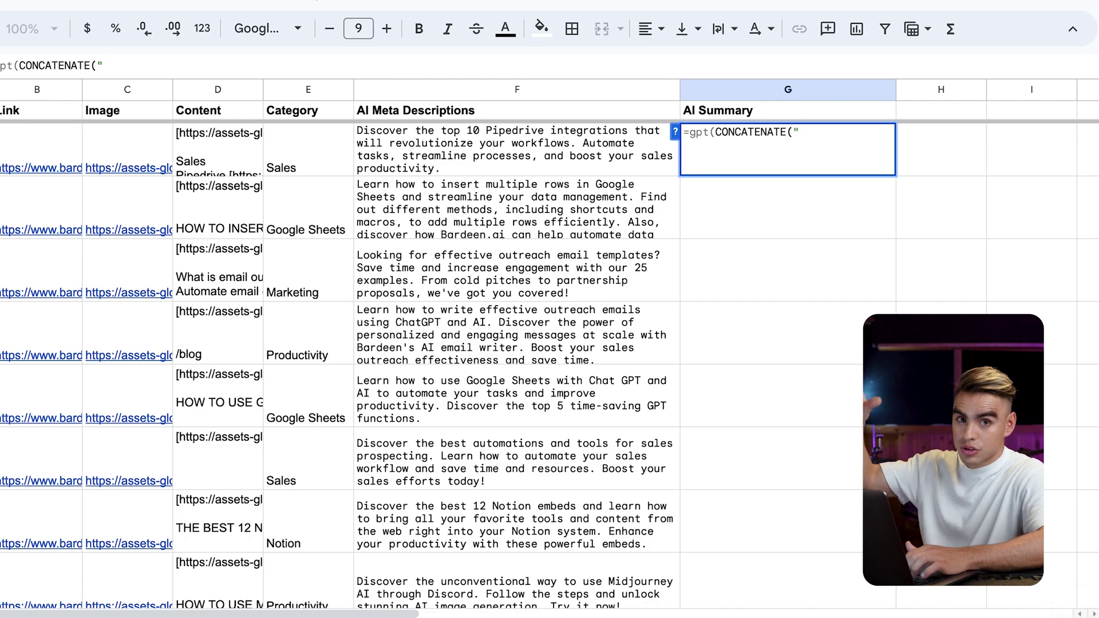
{"action": "type", "text": "Summarize this article in bullet points: \",D2,\"Output just the highlights. Make it"}
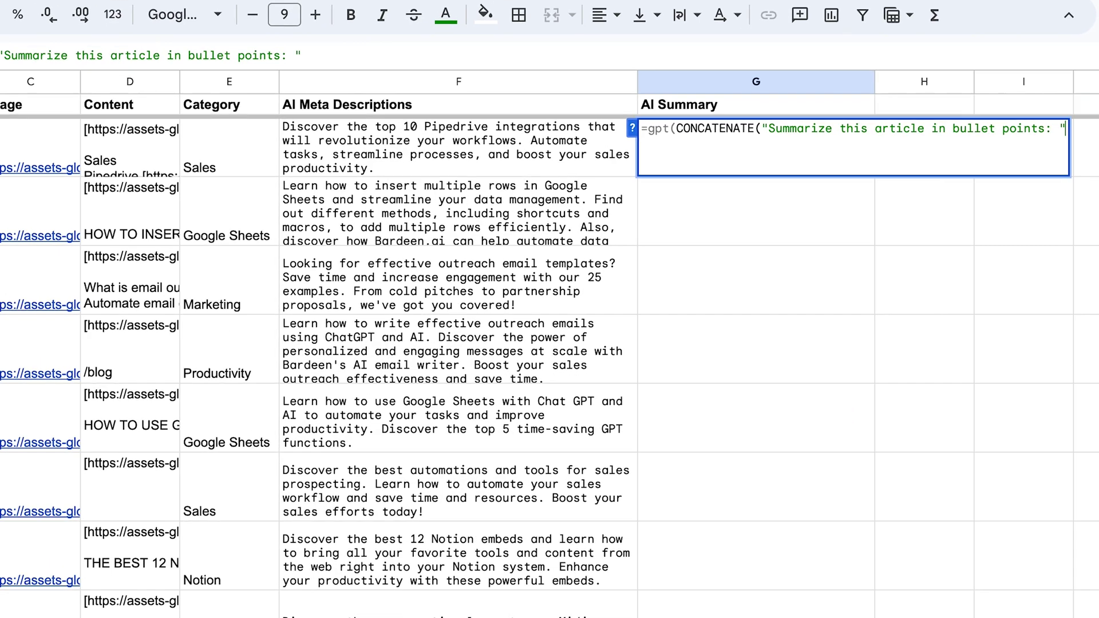
{"action": "key", "text": "BackSpace"}
{"action": "key", "text": "BackSpace"}
{"action": "key", "text": "BackSpace"}
{"action": "key", "text": "BackSpace"}
{"action": "key", "text": "BackSpace"}
{"action": "key", "text": "BackSpace"}
{"action": "key", "text": "BackSpace"}
{"action": "key", "text": "BackSpace"}
{"action": "key", "text": "BackSpace"}
{"action": "key", "text": "BackSpace"}
{"action": "key", "text": "BackSpace"}
{"action": "key", "text": "BackSpace"}
{"action": "key", "text": "BackSpace"}
{"action": "key", "text": "BackSpace"}
{"action": "key", "text": "BackSpace"}
{"action": "key", "text": "BackSpace"}
{"action": "key", "text": "BackSpace"}
{"action": "key", "text": "BackSpace"}
{"action": "key", "text": "BackSpace"}
{"action": "type", "text": "bullet points (8 max). Make them sound engaging)"}
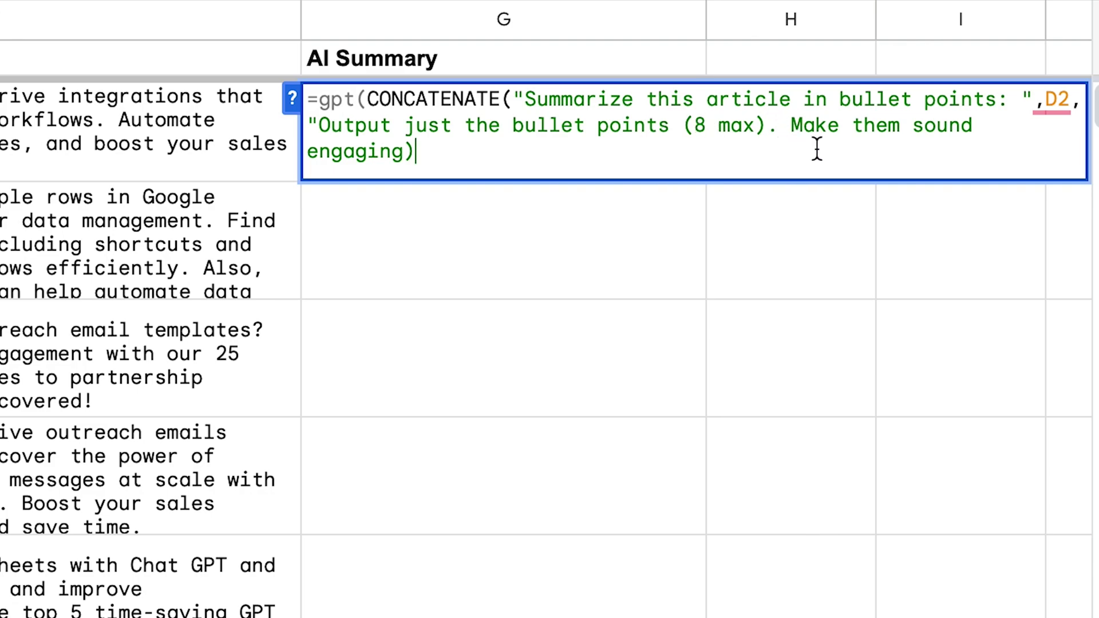
{"action": "key", "text": "Return"}
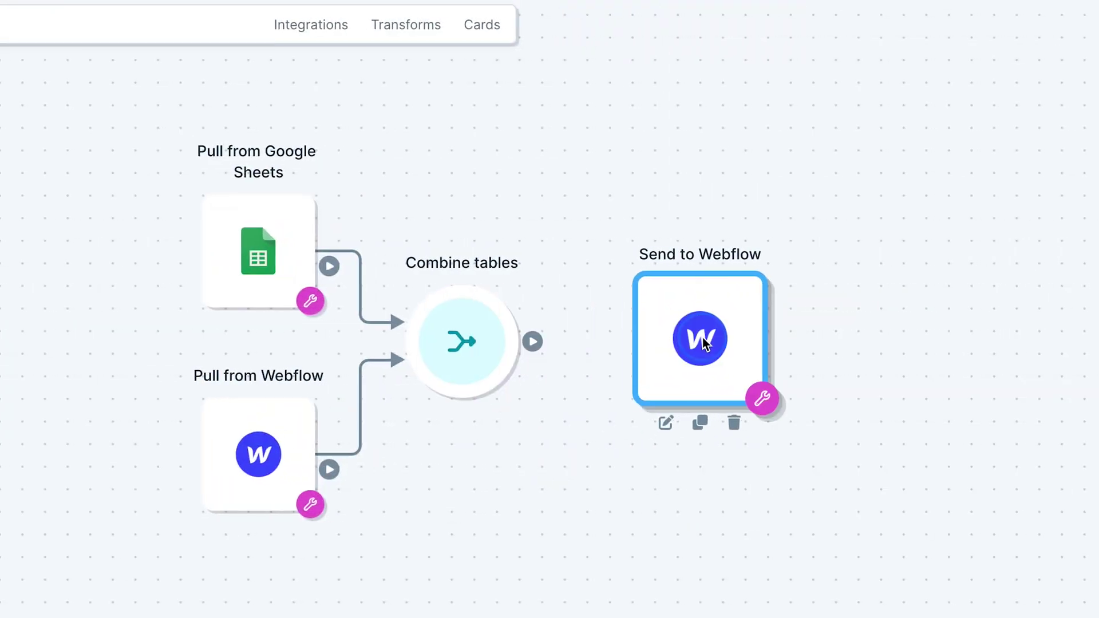
Step: Link the Combine tables output into the Send to Webflow step
{"action": "left_click_drag", "start_coordinate": [533, 344], "coordinate": [676, 333]}
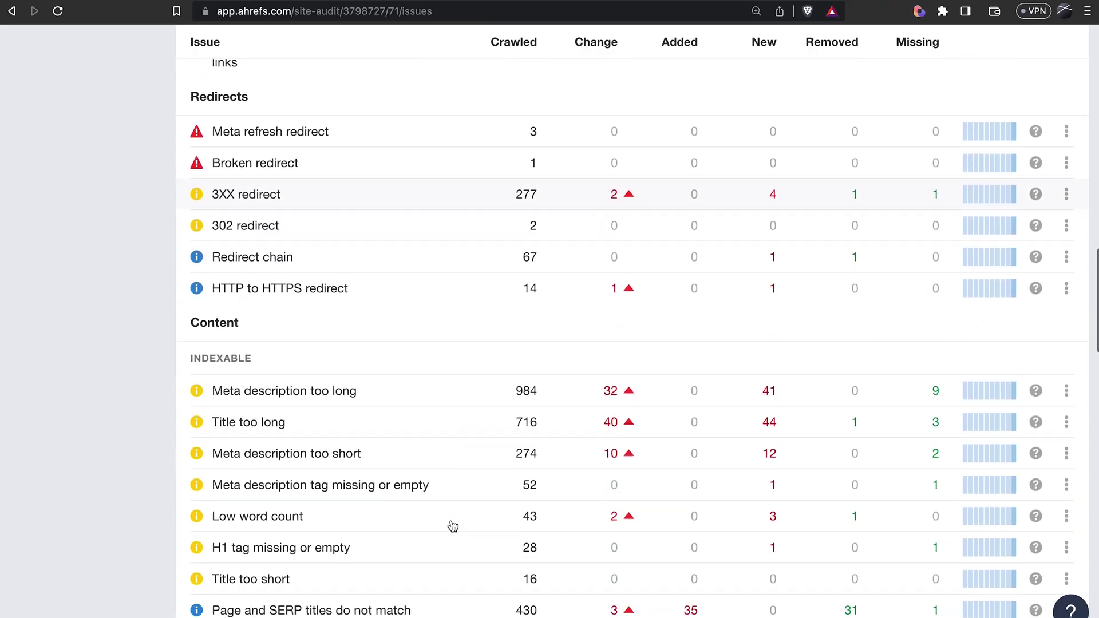
{"action": "scroll", "coordinate": [452, 525], "scroll_direction": "down", "scroll_amount": 3}
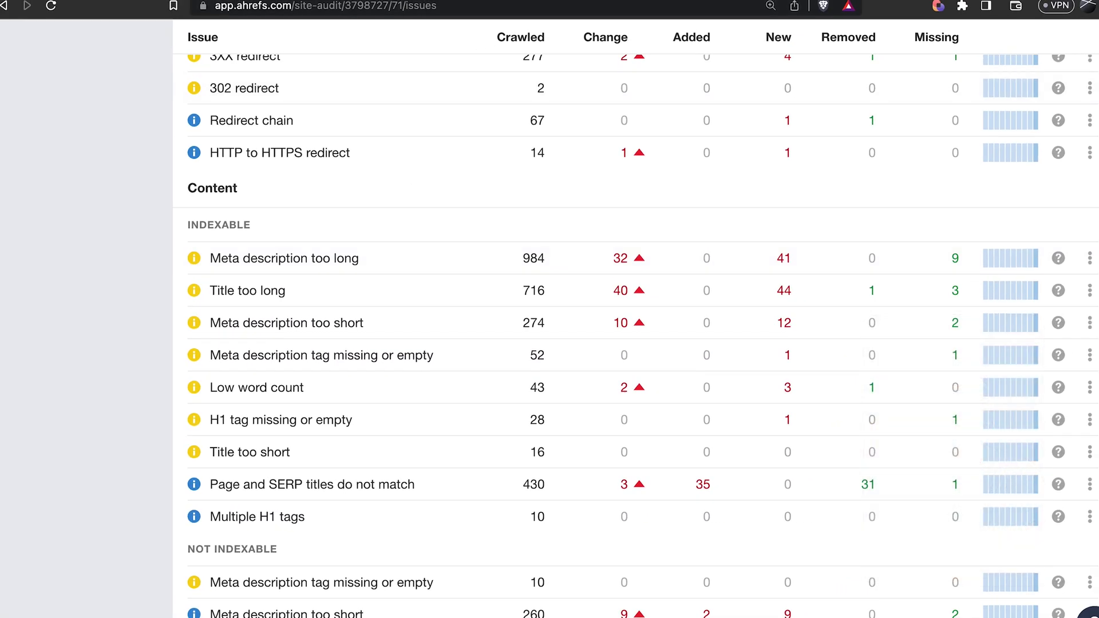
Step: Open the Meta description too long report and filter it to URLs containing /playbooks/
{"action": "left_click", "coordinate": [265, 258]}
{"action": "left_click", "coordinate": [375, 211]}
{"action": "left_click", "coordinate": [461, 213]}
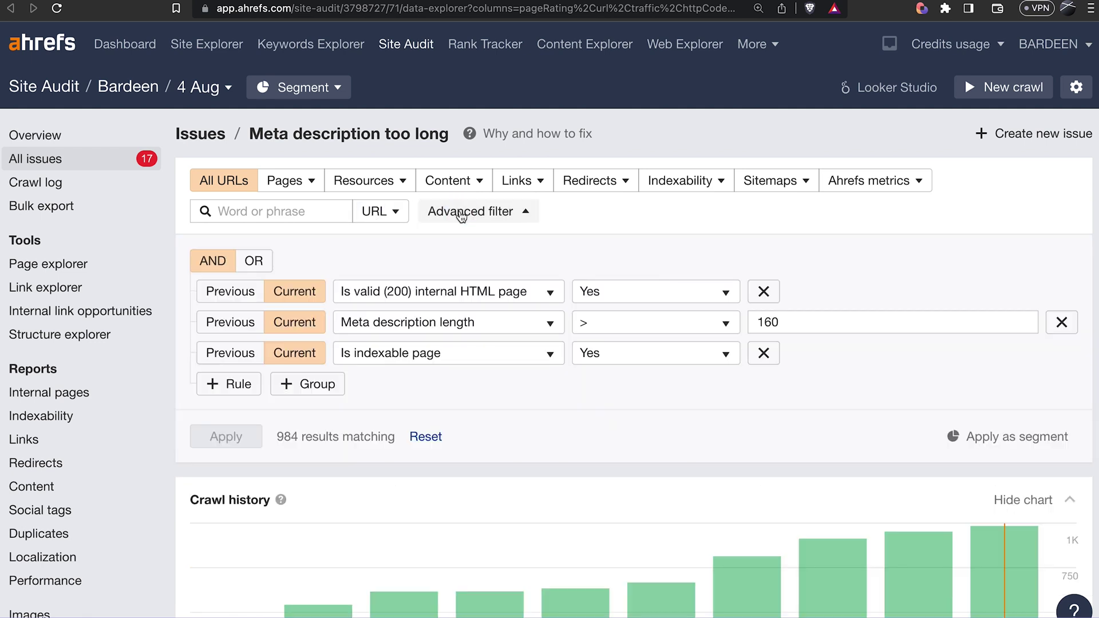
{"action": "left_click", "coordinate": [764, 353]}
{"action": "left_click", "coordinate": [1062, 322]}
{"action": "left_click", "coordinate": [487, 291]}
{"action": "left_click", "coordinate": [486, 321]}
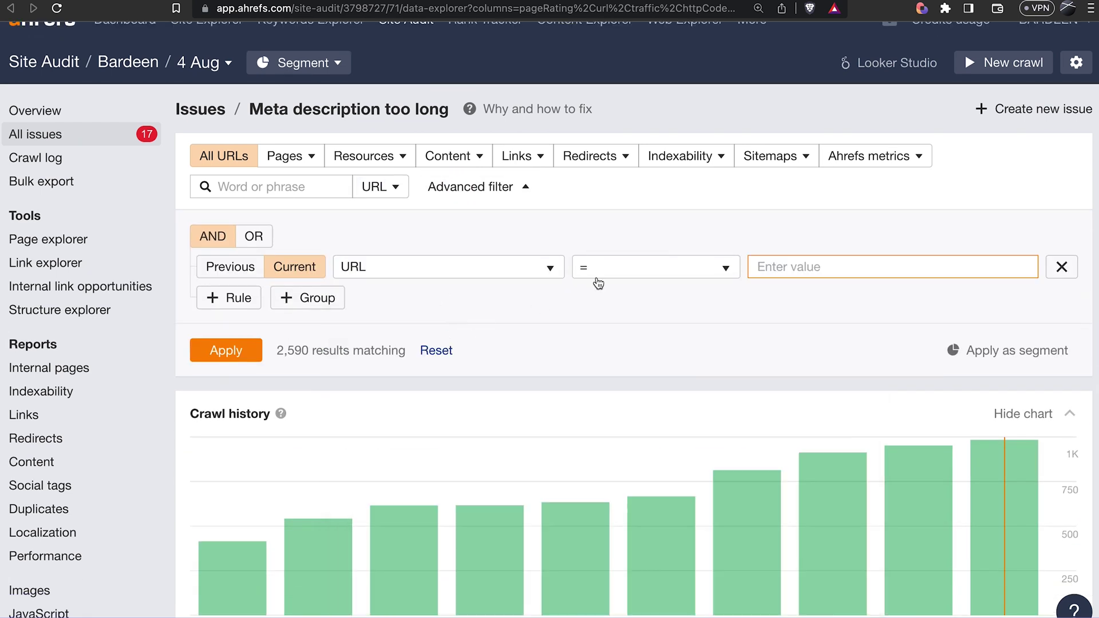
{"action": "left_click", "coordinate": [239, 360]}
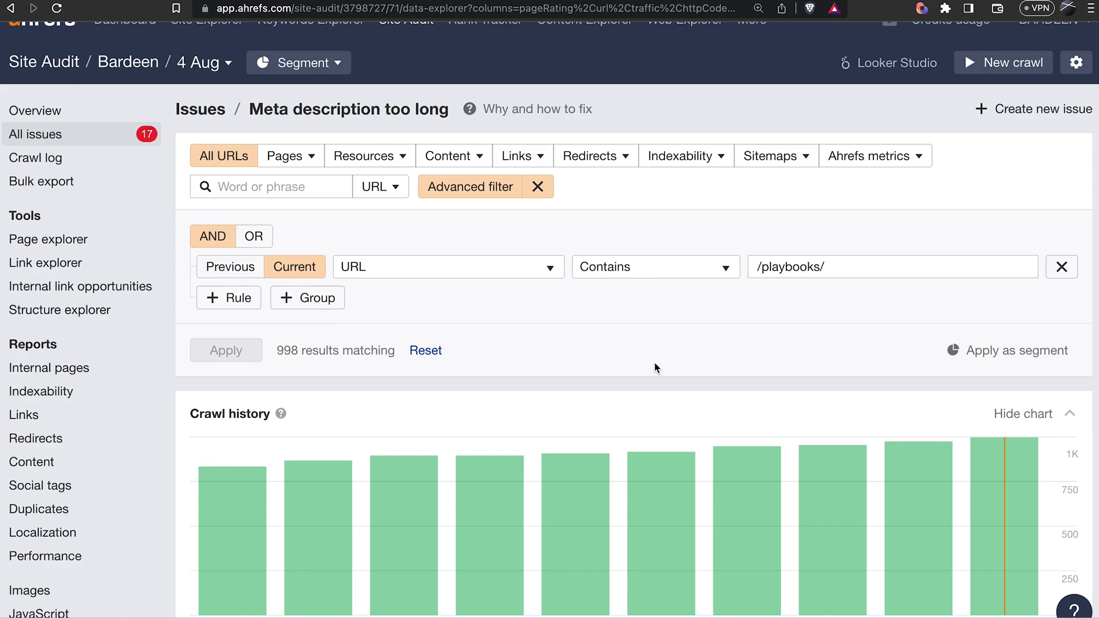
Step: Export the filtered /playbooks/ pages to CSV
{"action": "scroll", "coordinate": [655, 368], "scroll_direction": "down", "scroll_amount": 10}
{"action": "scroll", "coordinate": [704, 476], "scroll_direction": "right", "scroll_amount": 3}
{"action": "scroll", "coordinate": [704, 475], "scroll_direction": "down", "scroll_amount": 4}
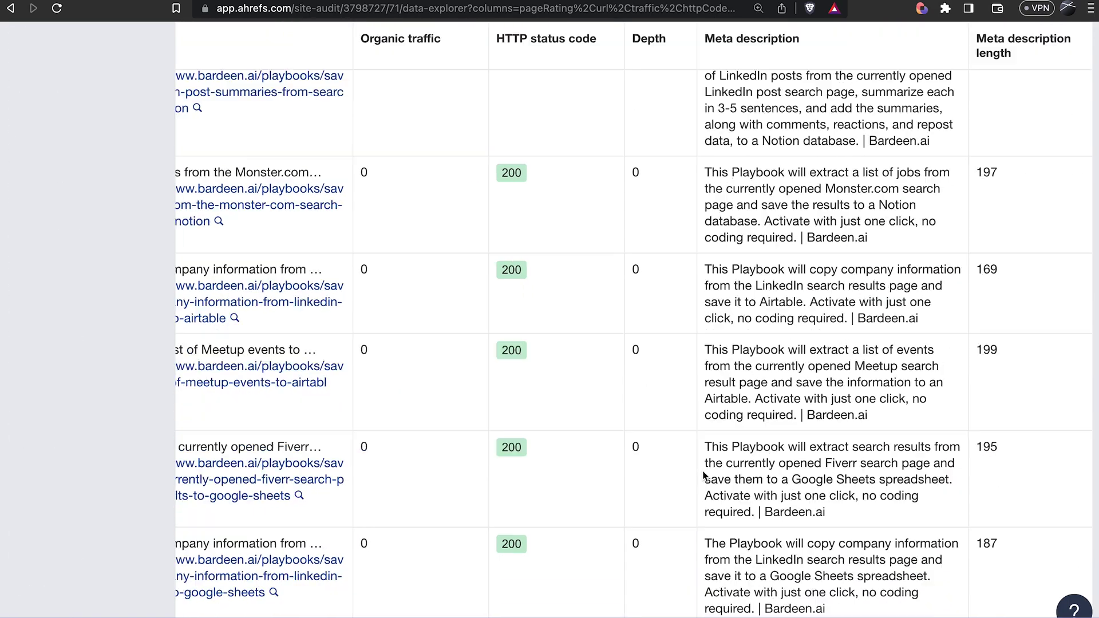
{"action": "scroll", "coordinate": [704, 475], "scroll_direction": "left", "scroll_amount": 3}
{"action": "scroll", "coordinate": [704, 475], "scroll_direction": "up", "scroll_amount": 15}
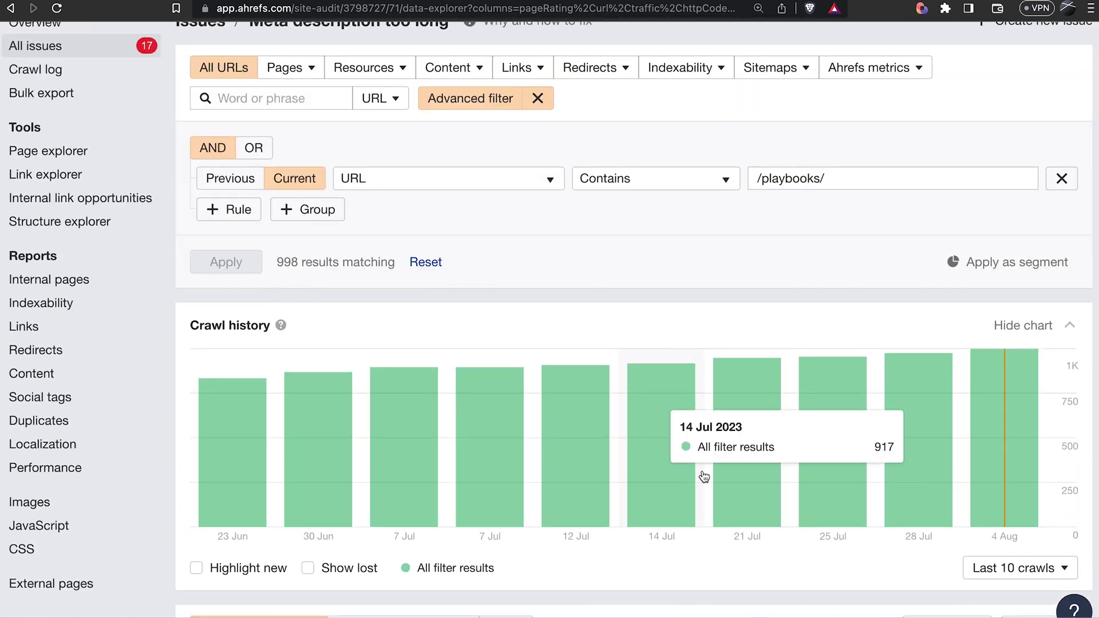
{"action": "scroll", "coordinate": [705, 477], "scroll_direction": "down", "scroll_amount": 9}
{"action": "left_click", "coordinate": [1040, 107]}
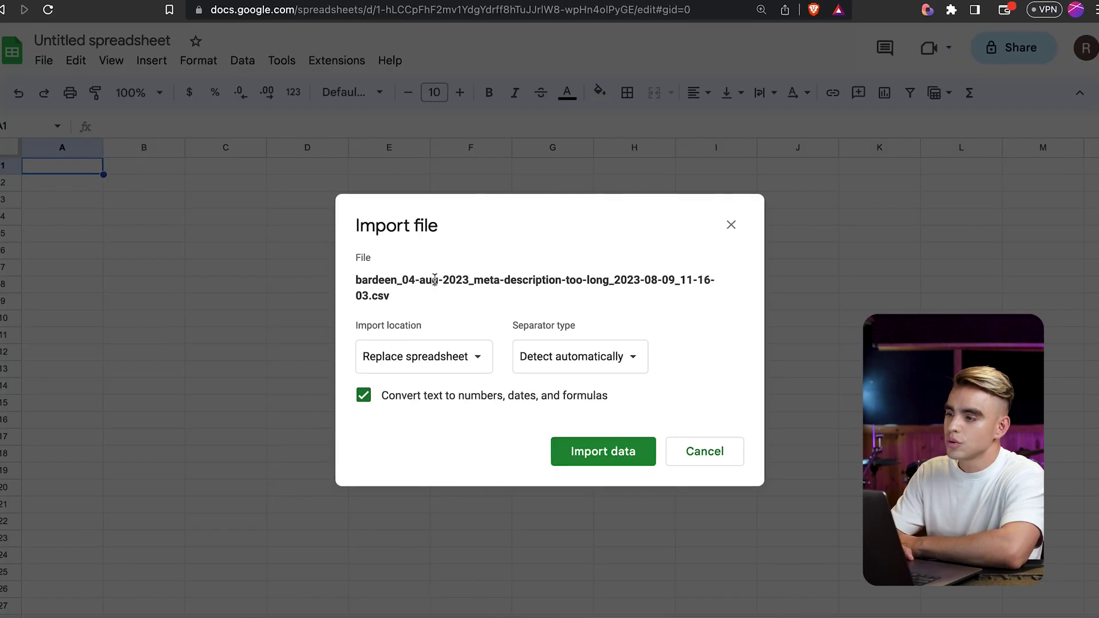
Step: Import the overlong meta descriptions CSV, keeping only the URL, Title and Meta description columns
{"action": "left_click", "coordinate": [601, 451]}
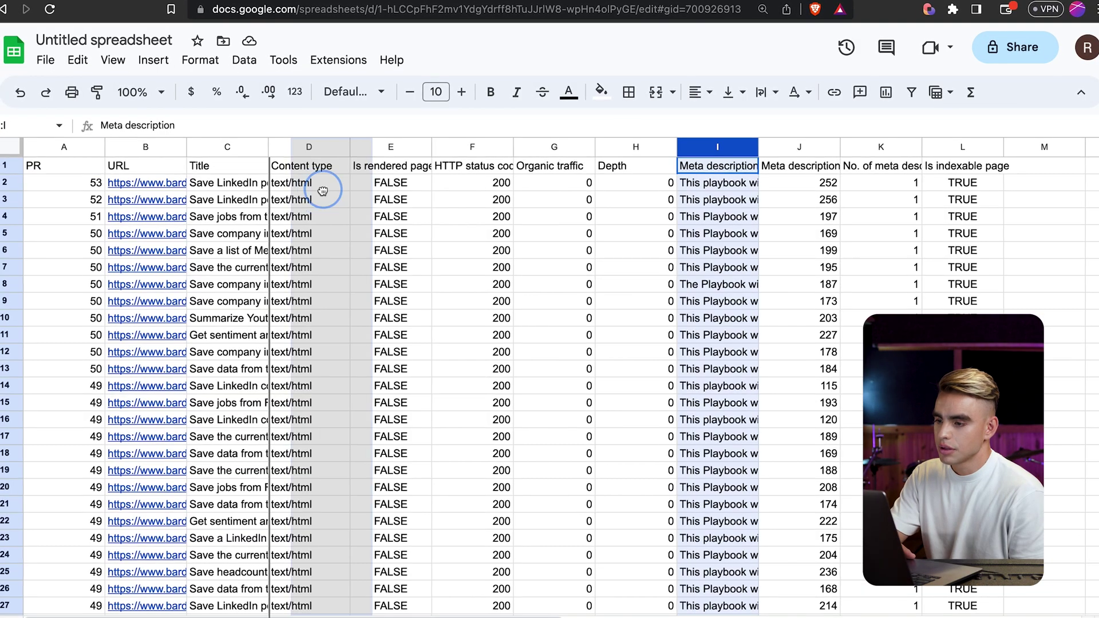
{"action": "left_click_drag", "start_coordinate": [322, 187], "coordinate": [309, 150]}
{"action": "left_click", "coordinate": [797, 148]}
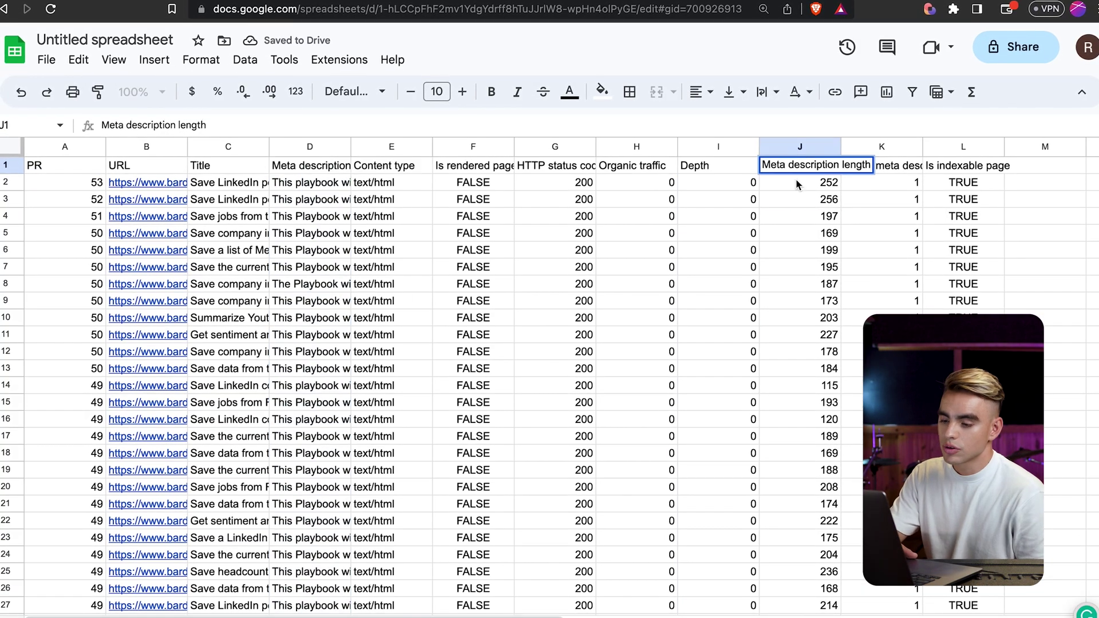
{"action": "left_click_drag", "start_coordinate": [961, 148], "coordinate": [389, 149]}
{"action": "right_click", "coordinate": [392, 147]}
{"action": "left_click", "coordinate": [122, 164]}
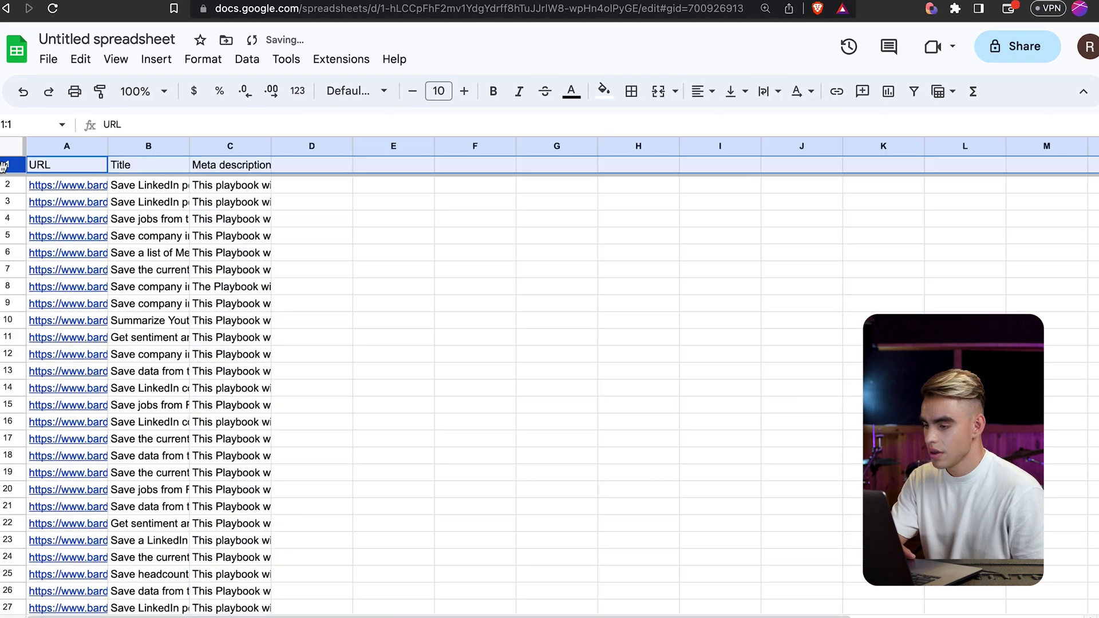
{"action": "left_click", "coordinate": [443, 218]}
Step: Add a 'New Meta Description' header and a =gpt rewrite formula in D2 using B2 and C2 (110–160 characters)
{"action": "left_click", "coordinate": [346, 156]}
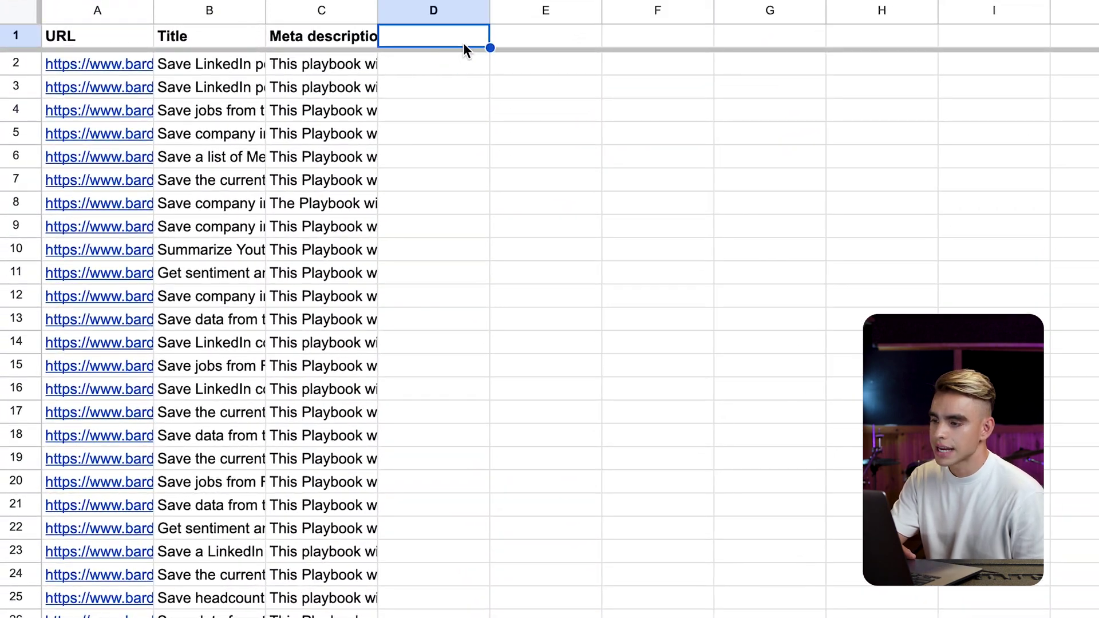
{"action": "type", "text": "New Meta Description"}
{"action": "key", "text": "Return"}
{"action": "type", "text": "=gpt(CONCATENATE(\"Rewrite the meta description for an article titled: \","}
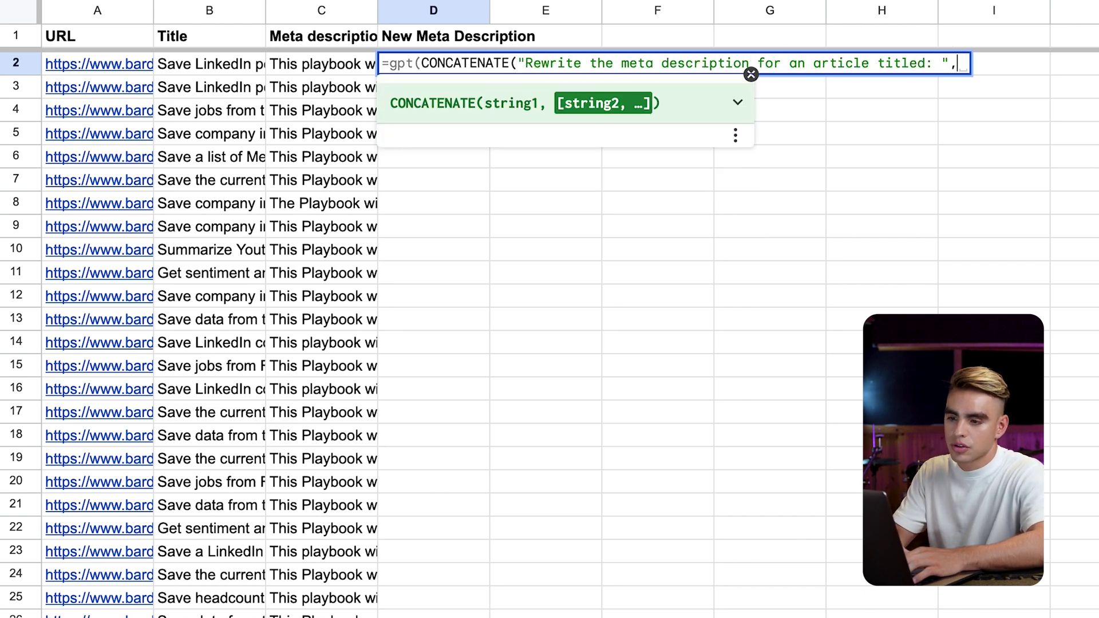
{"action": "left_click", "coordinate": [185, 67]}
{"action": "type", "text": ", \""}
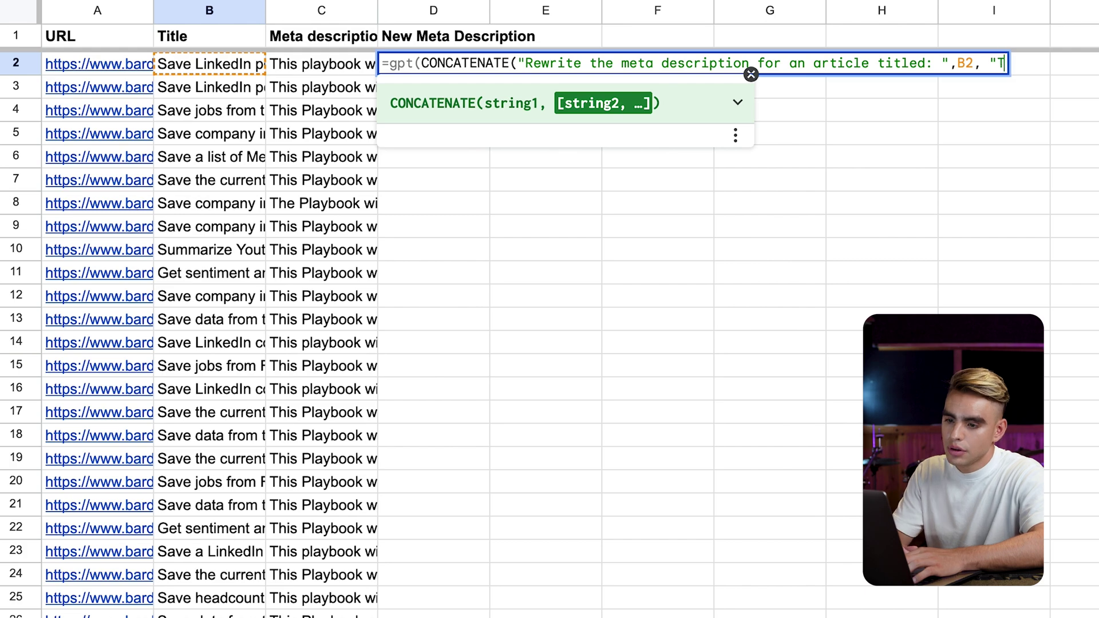
{"action": "type", "text": "The meta desription should be between "}
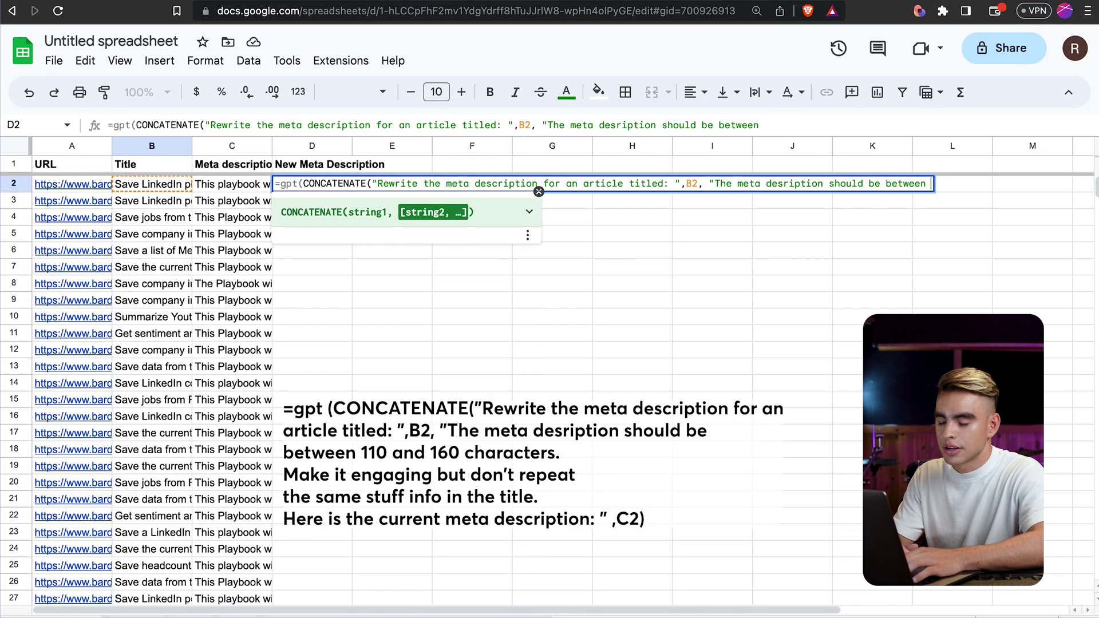
{"action": "type", "text": "110 and 160 characters. Make it engaging but don't repeat the same stuff info in the t"}
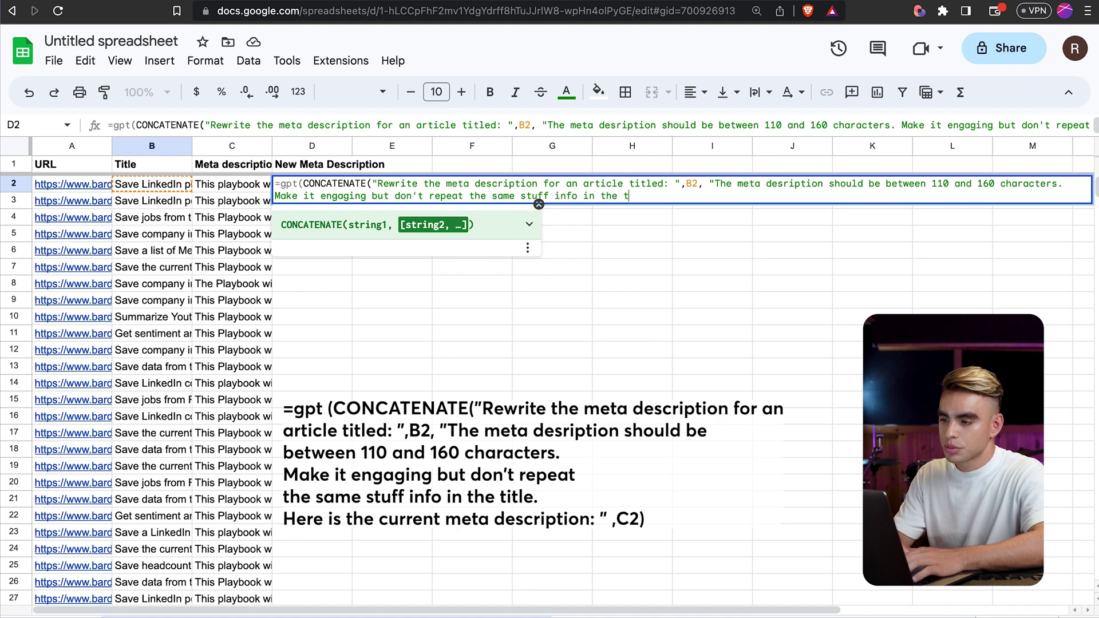
{"action": "type", "text": ": \",C2)"}
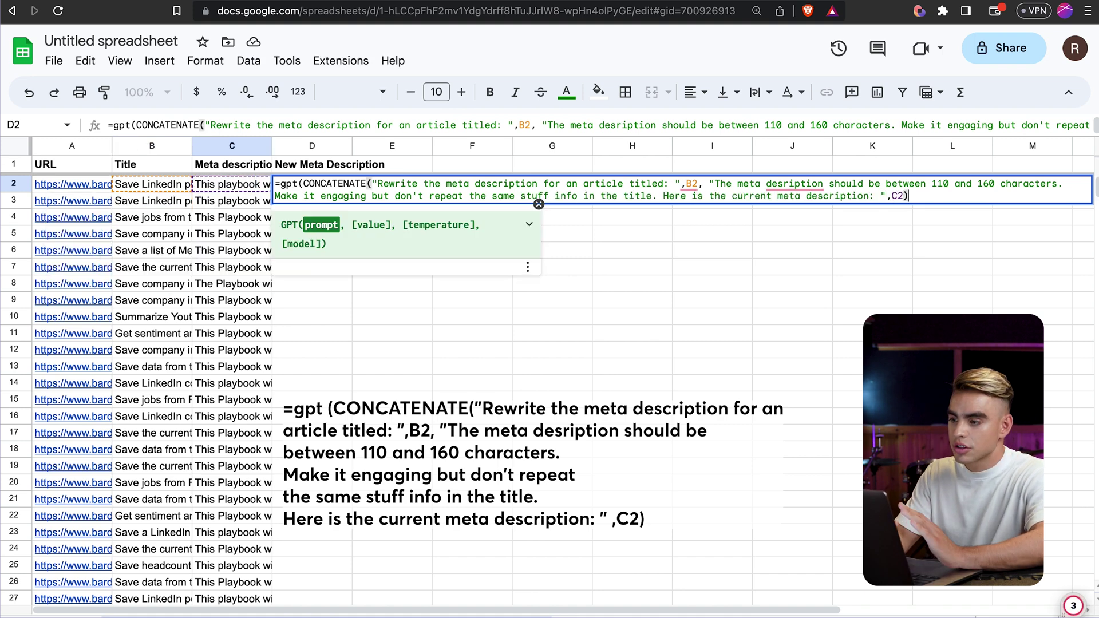
{"action": "key", "text": "Return"}
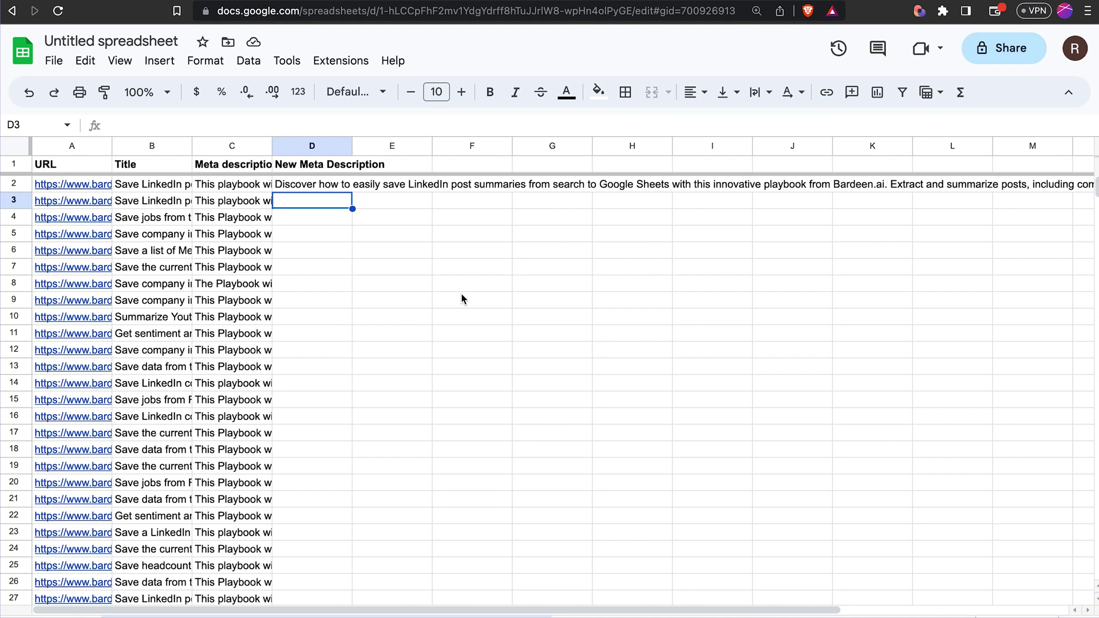
Step: Copy the D2 rewrite formula down through D21 to rewrite descriptions for rows 2–21
{"action": "left_click", "coordinate": [339, 185]}
{"action": "left_click_drag", "start_coordinate": [353, 192], "coordinate": [351, 504]}
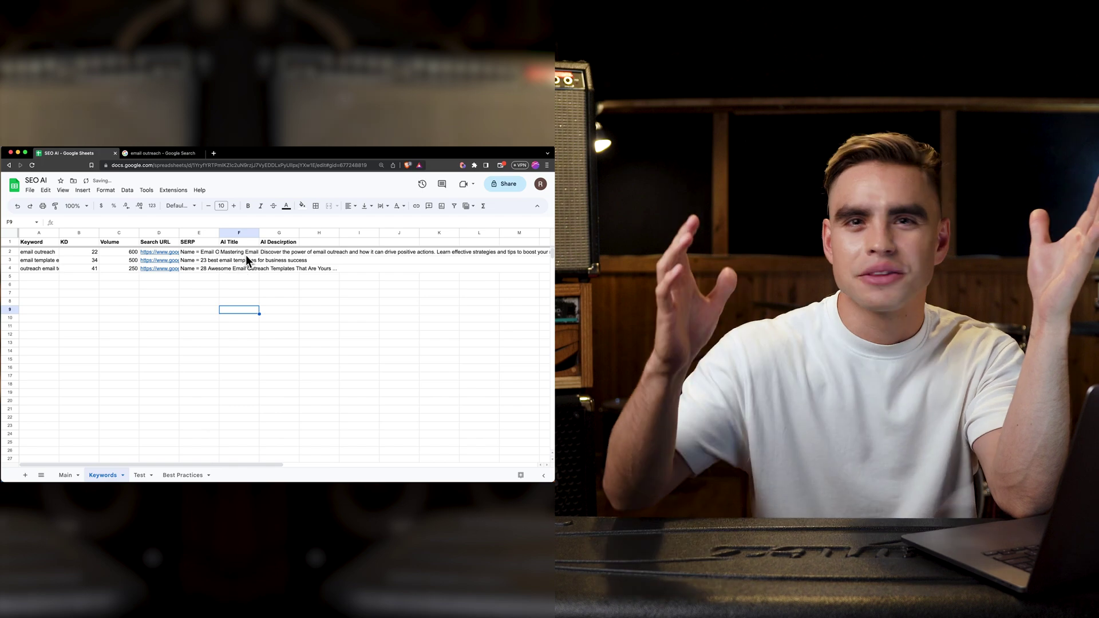
Step: Extend the F2:G2 AI Title and AI Description formulas down to row 4
{"action": "left_click_drag", "start_coordinate": [245, 256], "coordinate": [299, 272]}
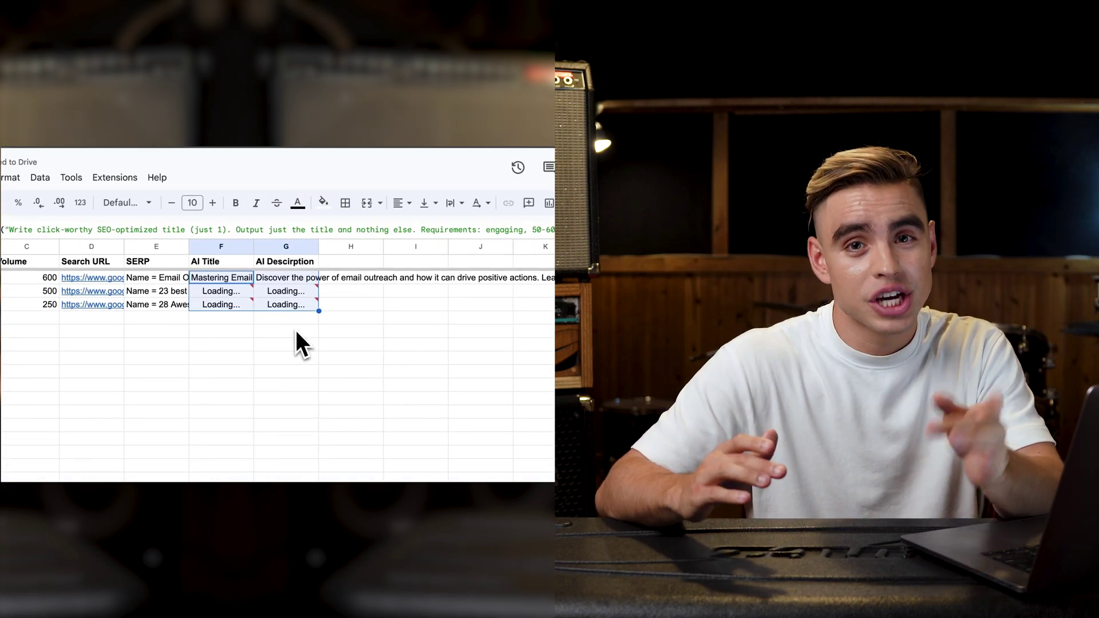
{"action": "left_click", "coordinate": [251, 317]}
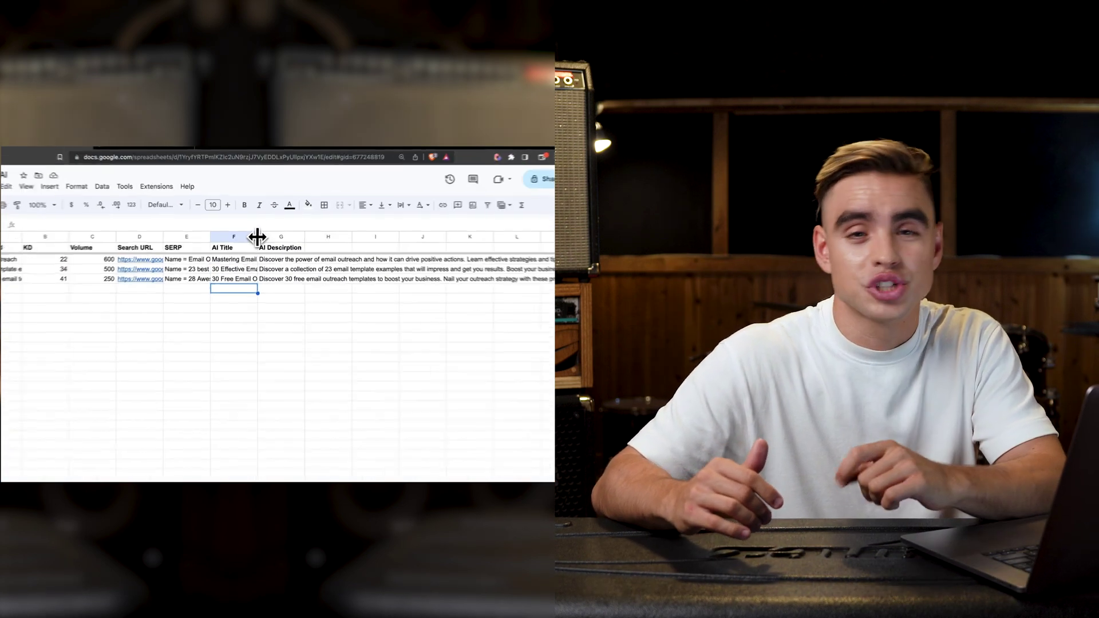